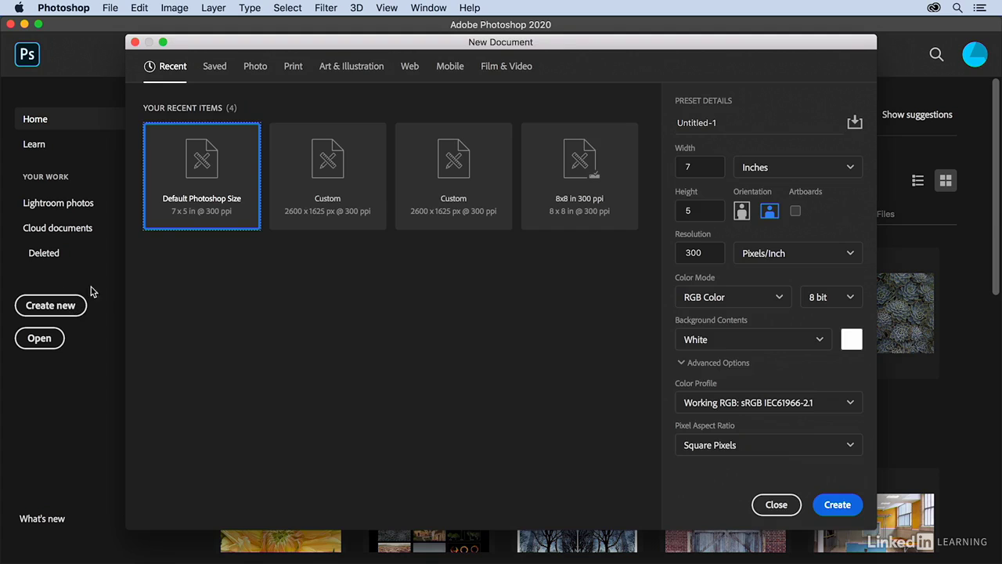
Create a landscape 7 x 5 inch document at 300 ppi from the Default Photoshop Size preset and fit it in view.
double_click(202, 166)
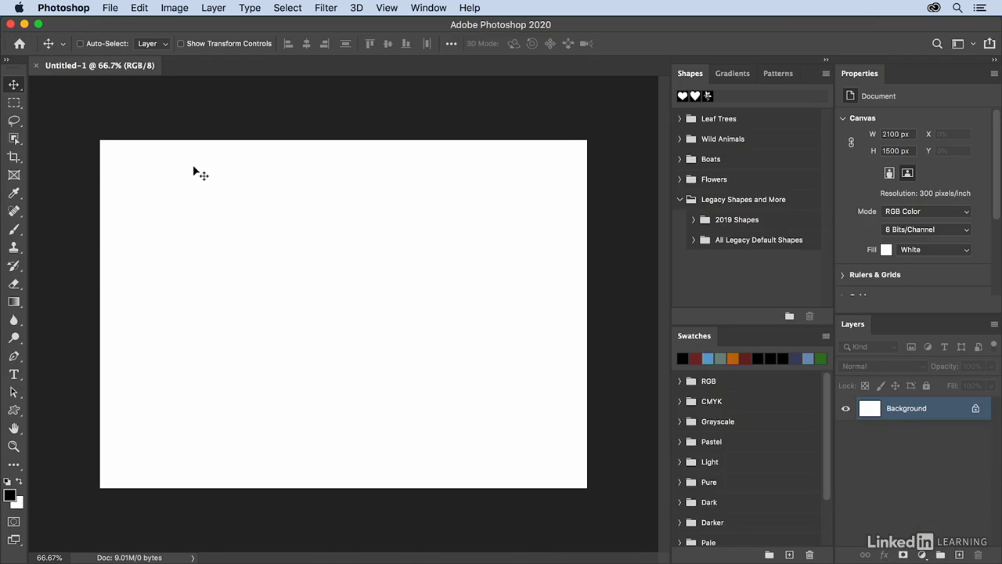
key("super+0")
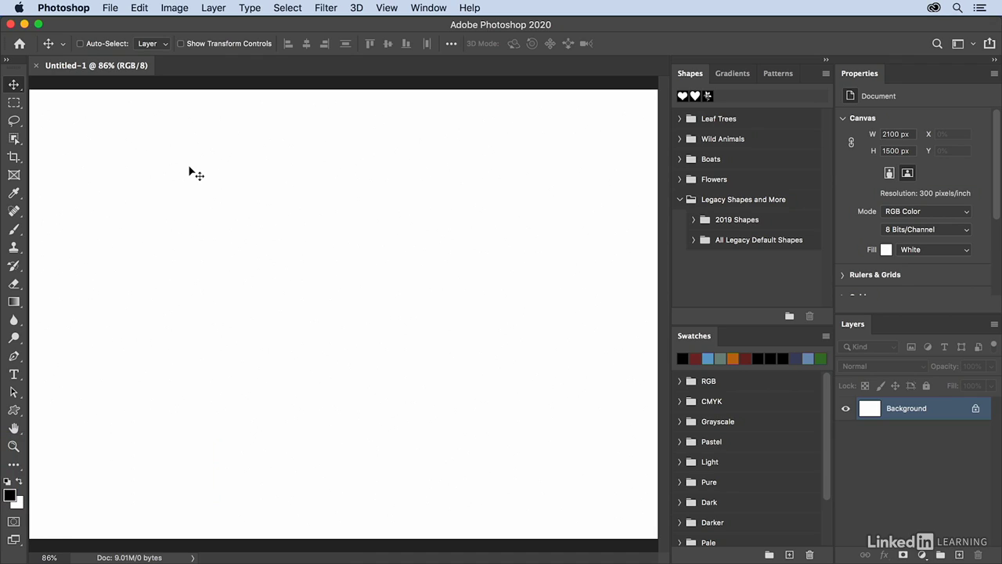
Place the heart from the Legacy Default Shapes group on the left half of the canvas at its default size.
left_click(825, 73)
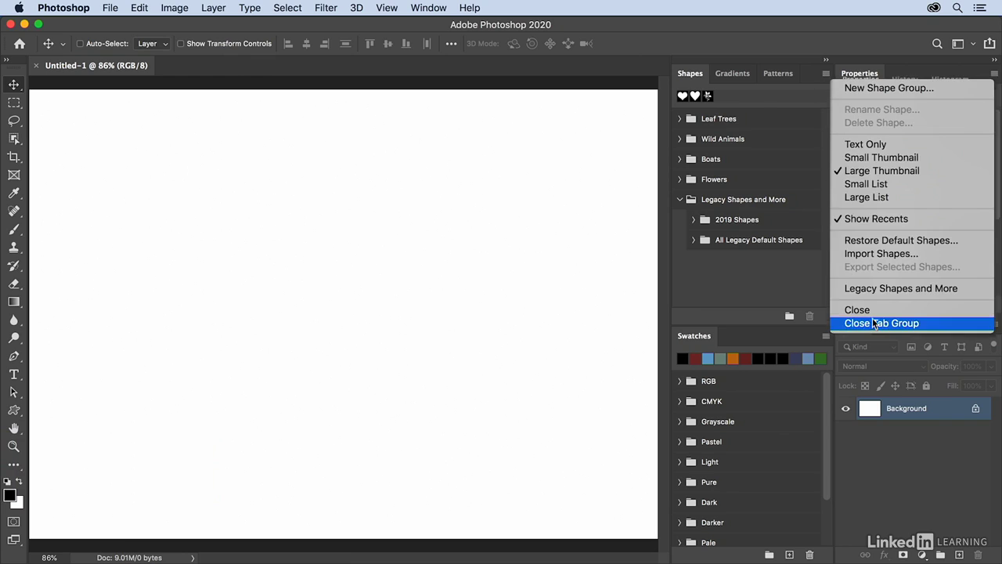
left_click(872, 290)
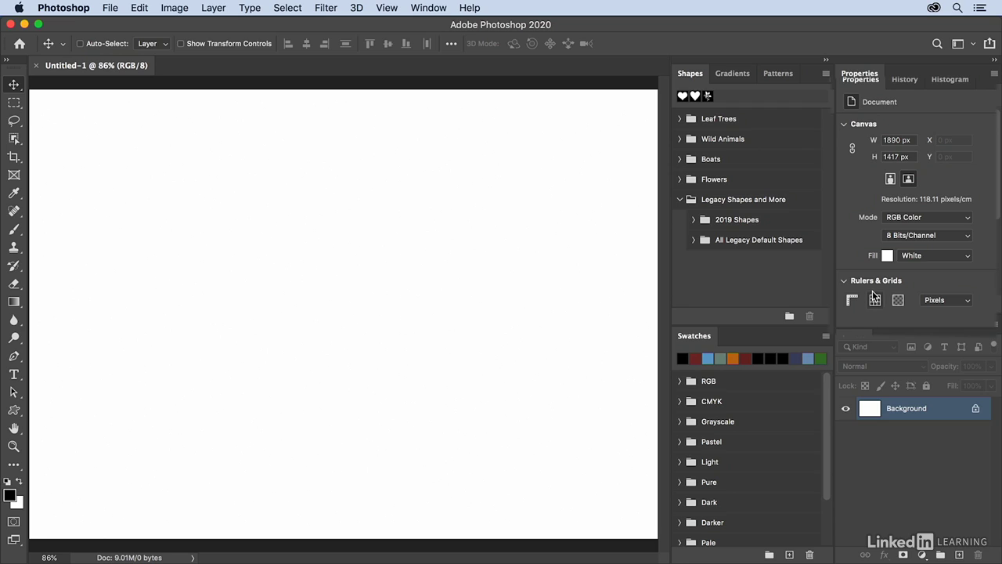
left_click(693, 241)
scroll(692, 238, "down", 4)
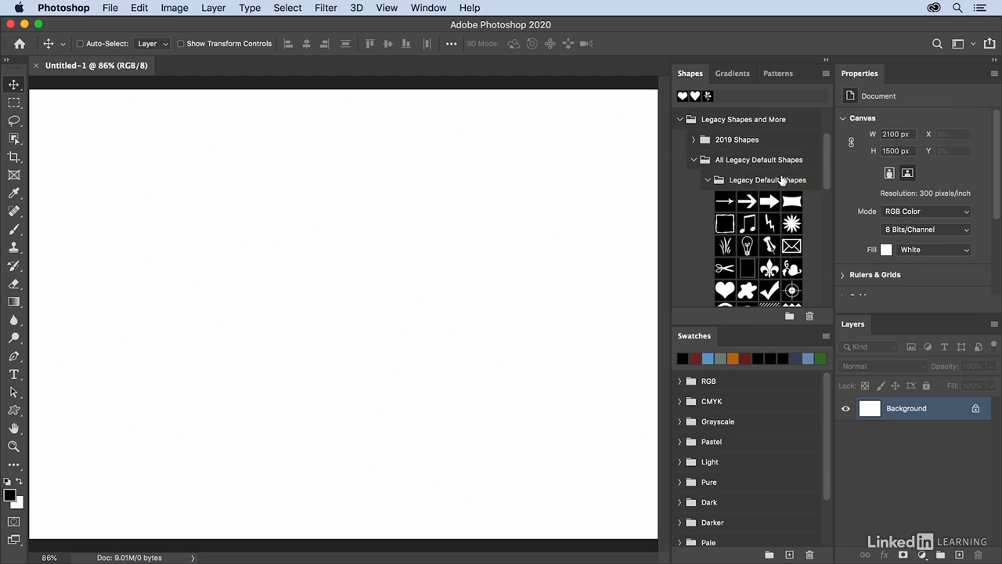
scroll(782, 196, "down", 1)
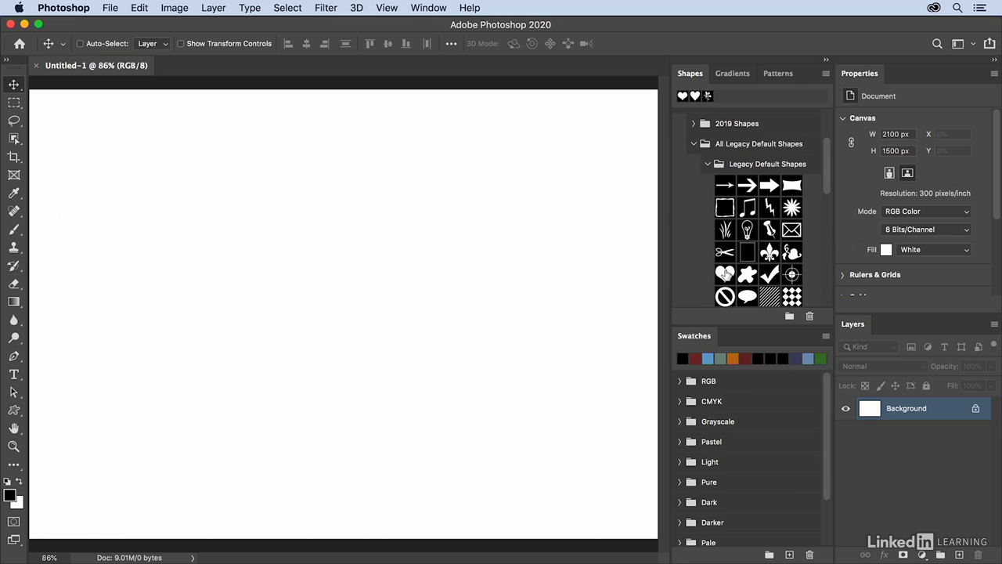
left_click_drag(724, 272, 174, 259)
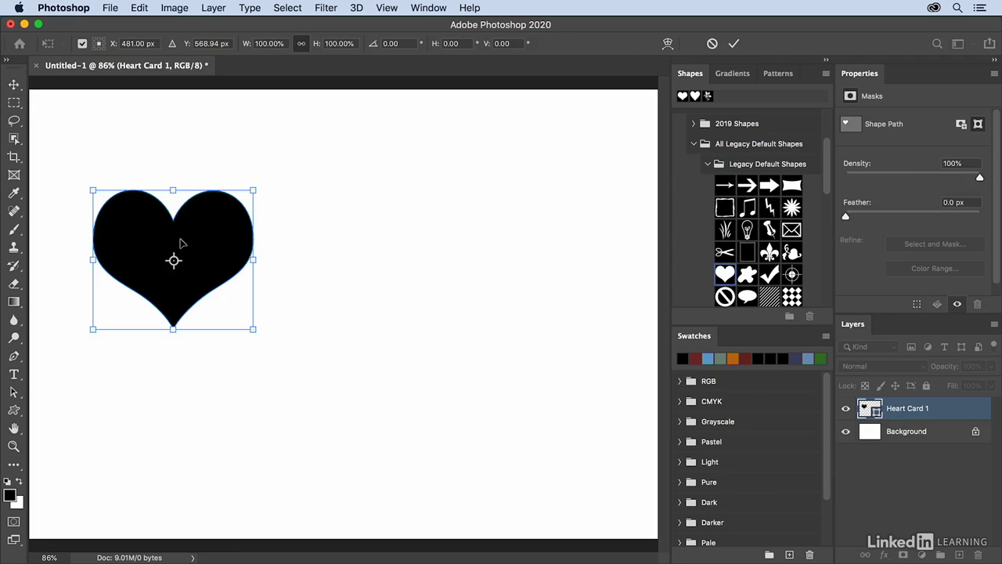
key("Return")
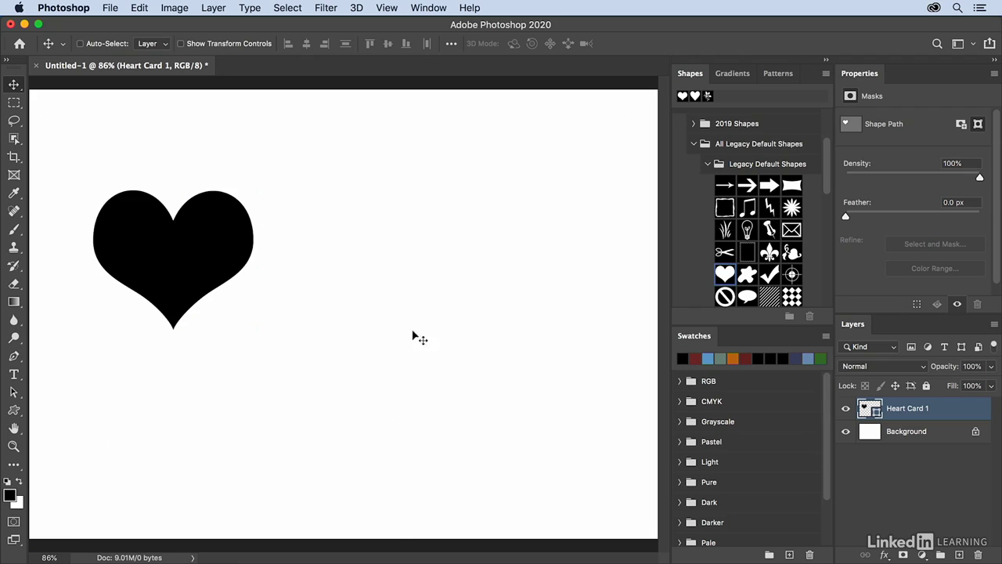
Fill the heart in turn with the dark red swatch, the recent black-red-white gradient and the yellow-leaf Grass pattern.
left_click(695, 357)
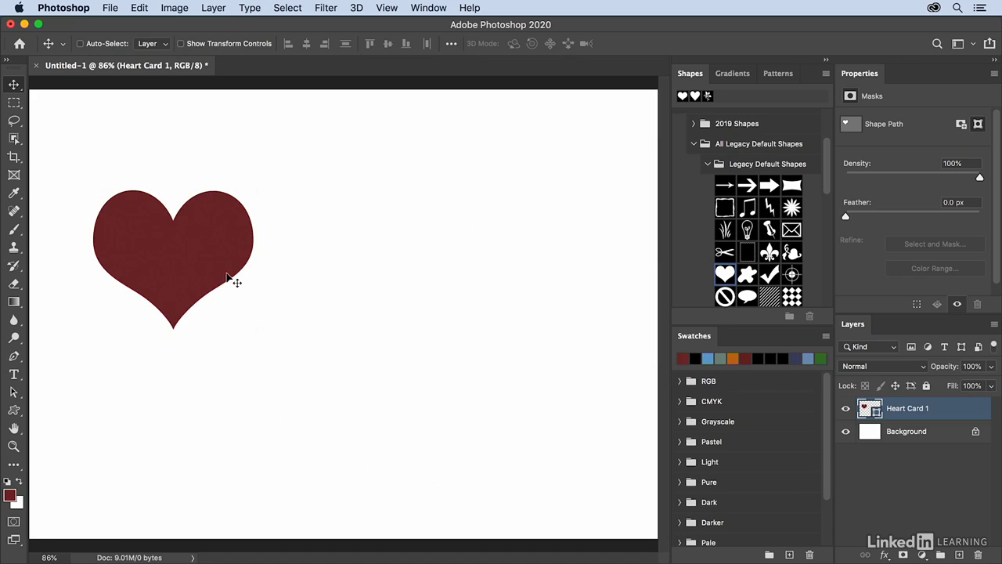
left_click(733, 75)
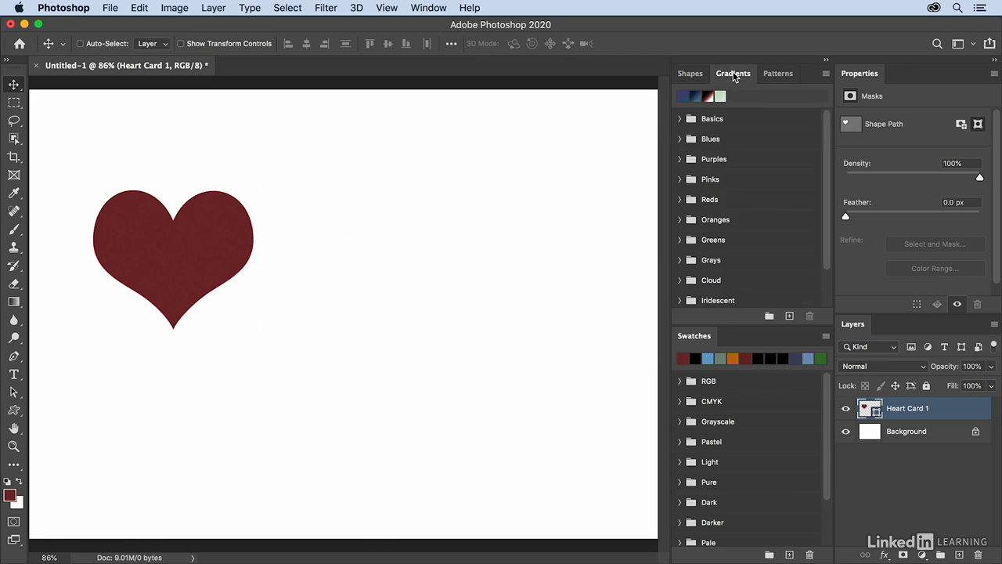
left_click(708, 95)
left_click(780, 77)
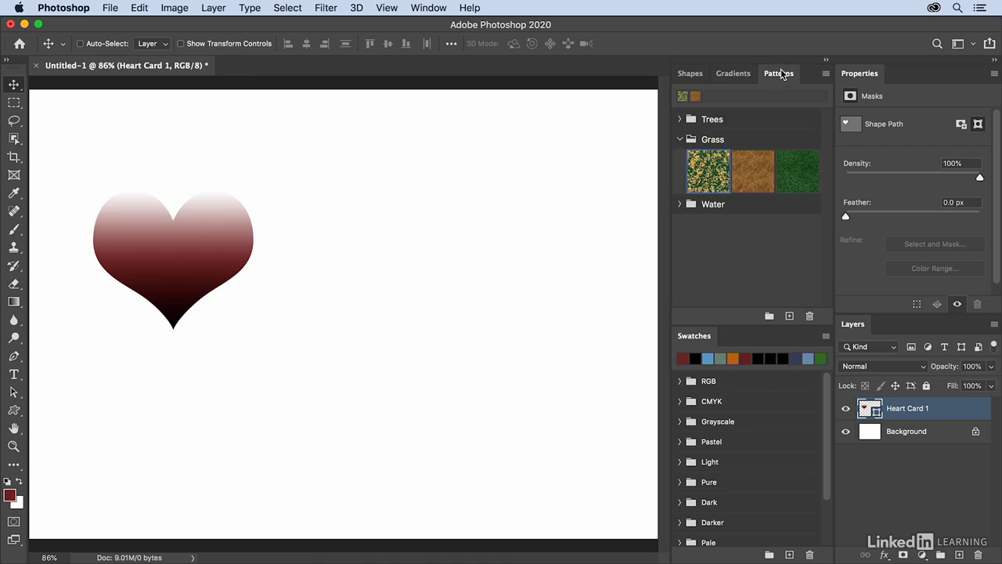
left_click(703, 168)
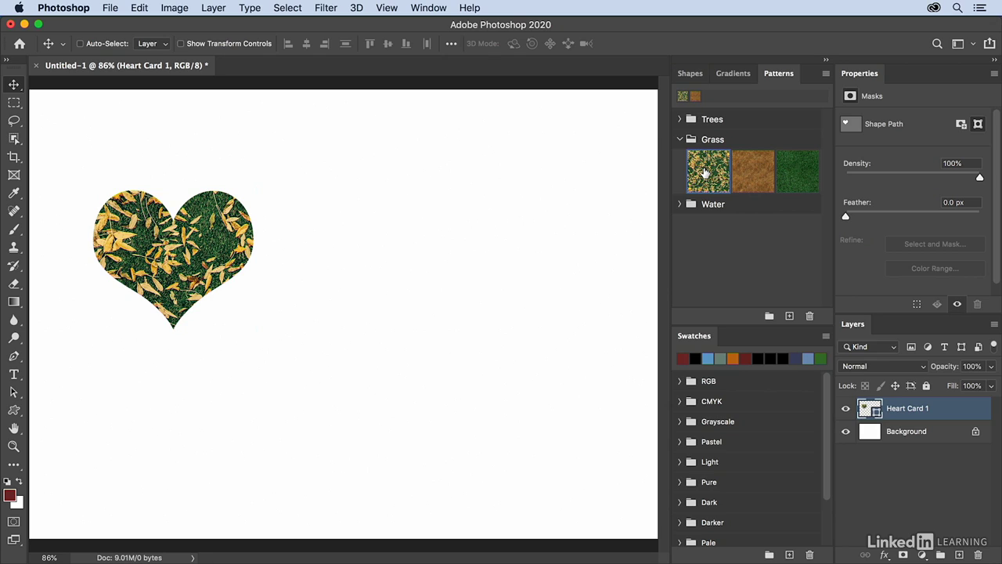
Place a second legacy heart shape on the right half of the canvas and enlarge it proportionally to about 140%.
left_click(692, 75)
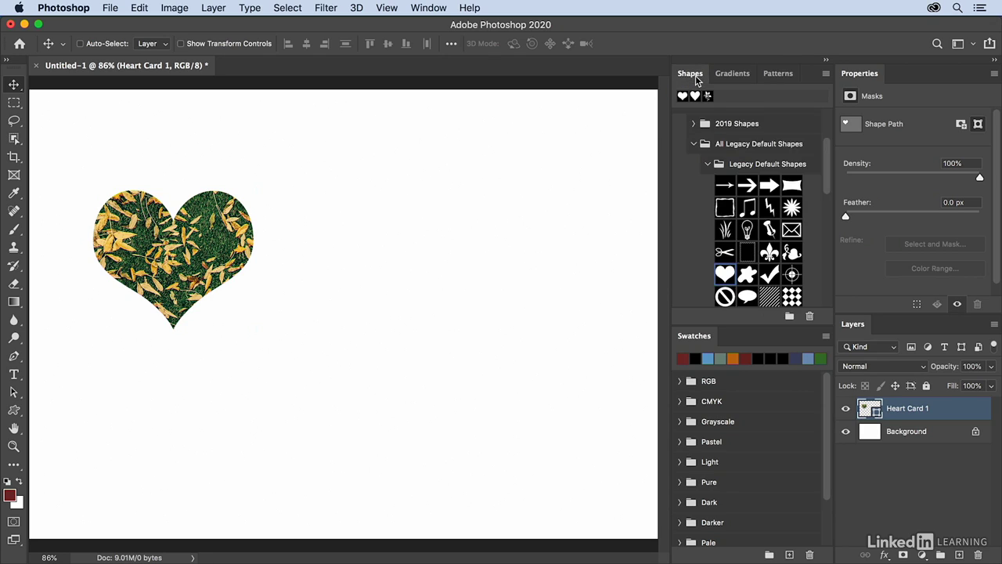
left_click_drag(725, 274, 477, 285)
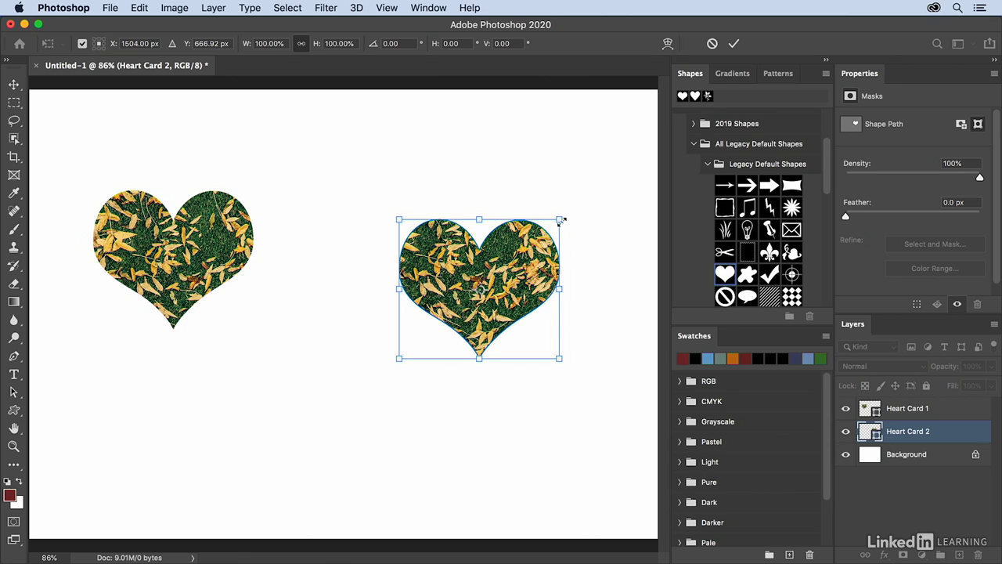
left_click_drag(558, 218, 618, 157)
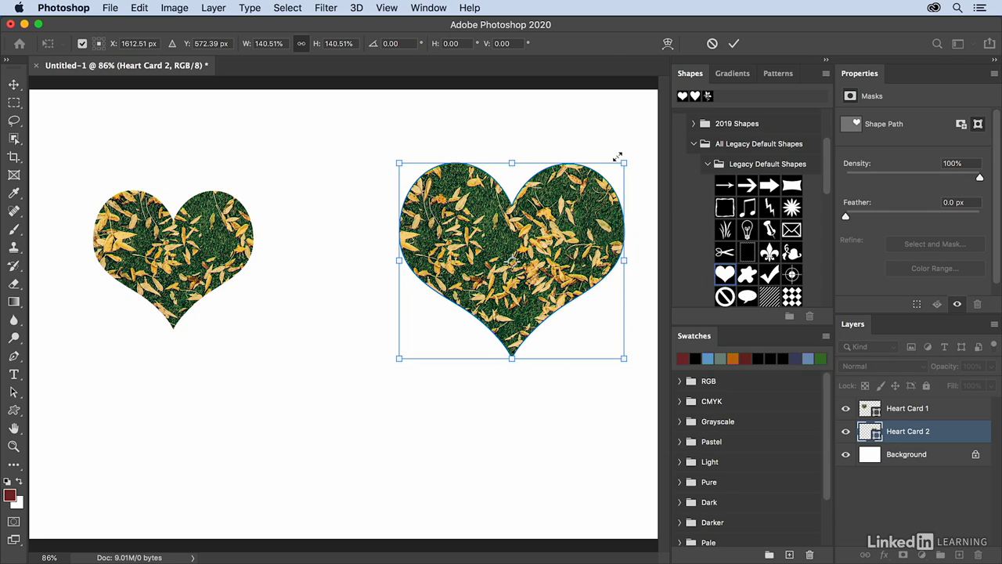
key("Return")
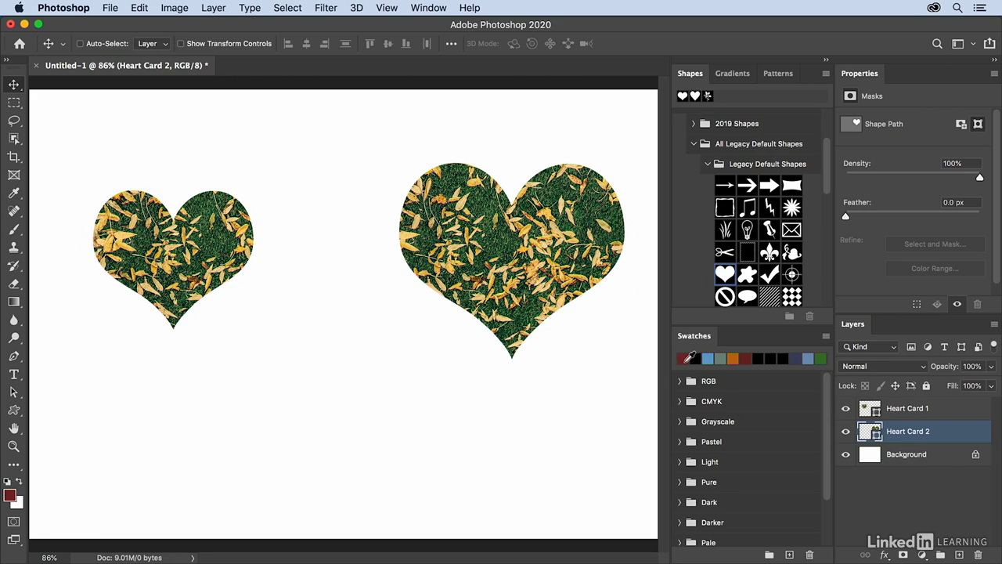
Apply the dark red swatch to the smaller heart, followed by the recent black-red-white gradient on its Heart Card 1 layer.
left_click_drag(689, 357, 212, 244)
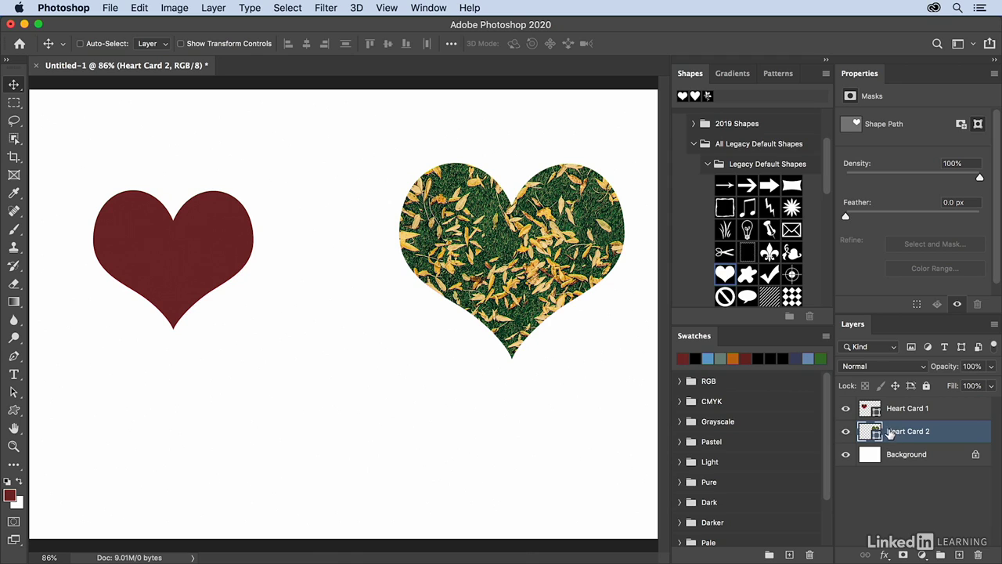
left_click(735, 73)
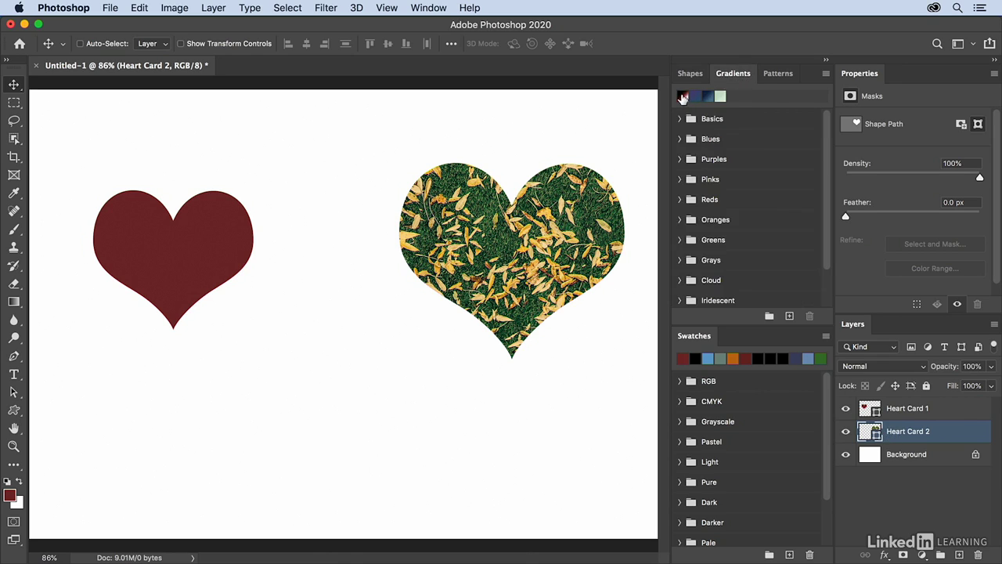
left_click_drag(683, 97, 904, 408)
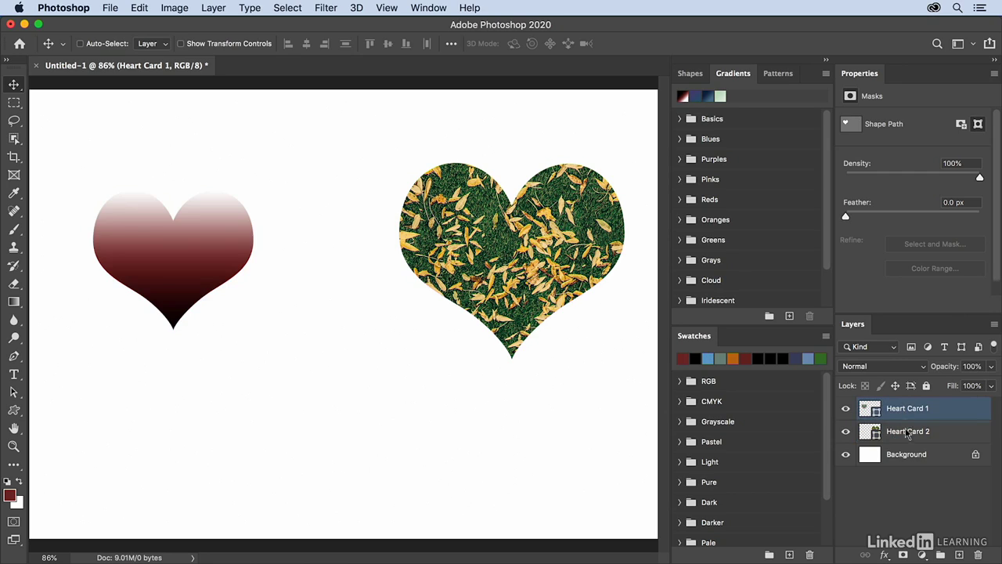
Fill both heart layers with the gray-green swatch and move the smaller heart down and to the right.
left_click(905, 432, "shift")
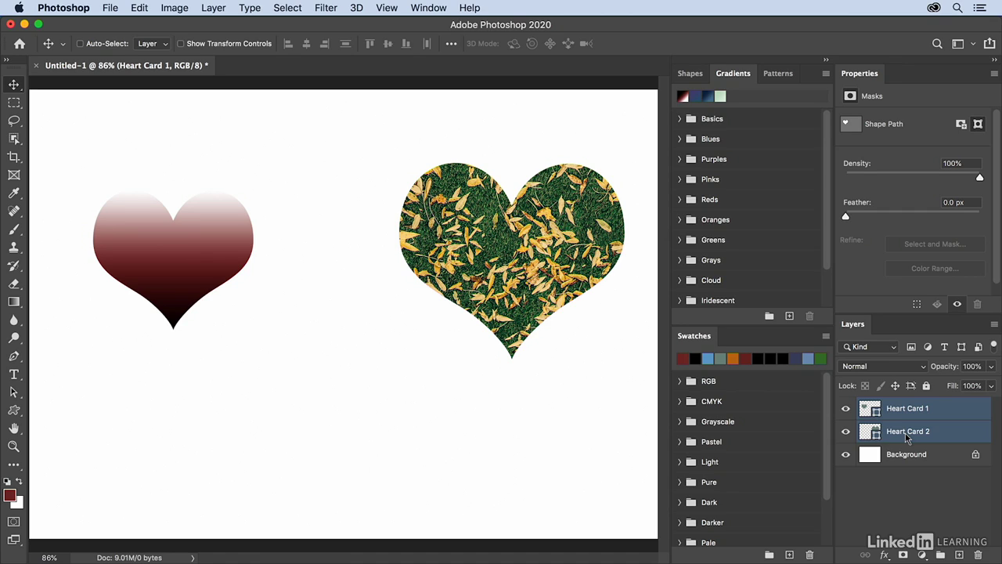
left_click(721, 359)
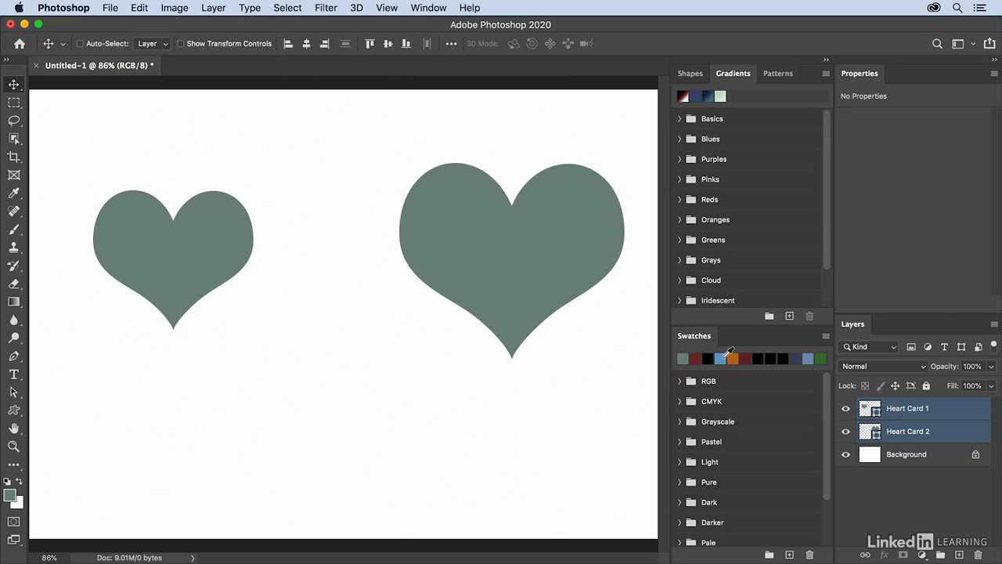
left_click(890, 408)
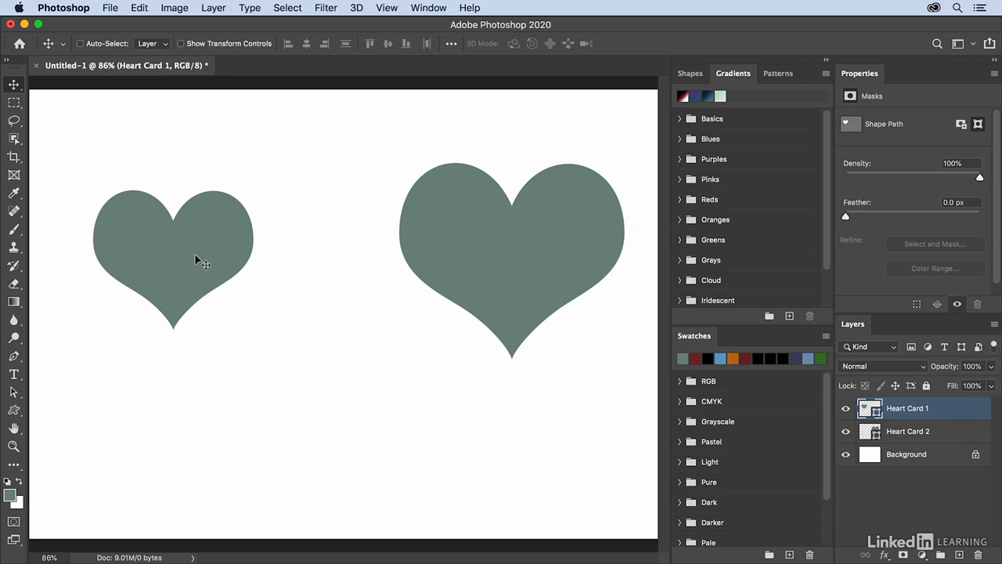
left_click_drag(196, 258, 275, 311)
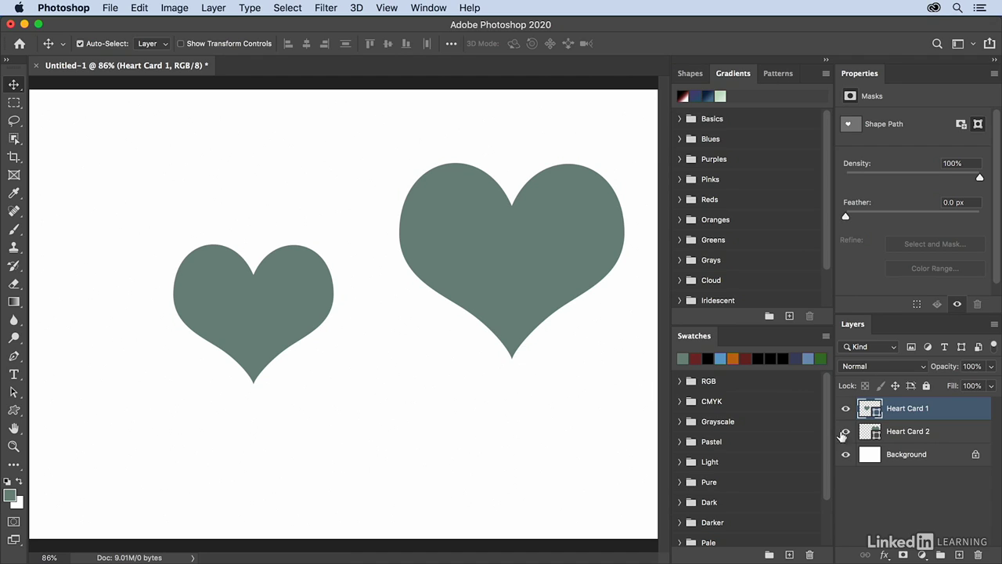
Give both hearts an orange stroke 20 px wide.
left_click(904, 433, "shift")
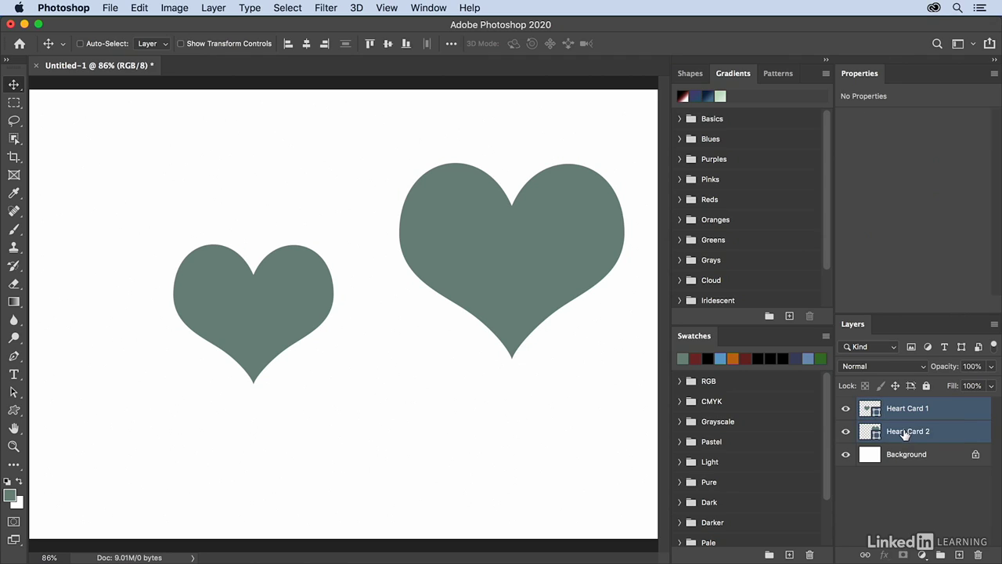
key("u")
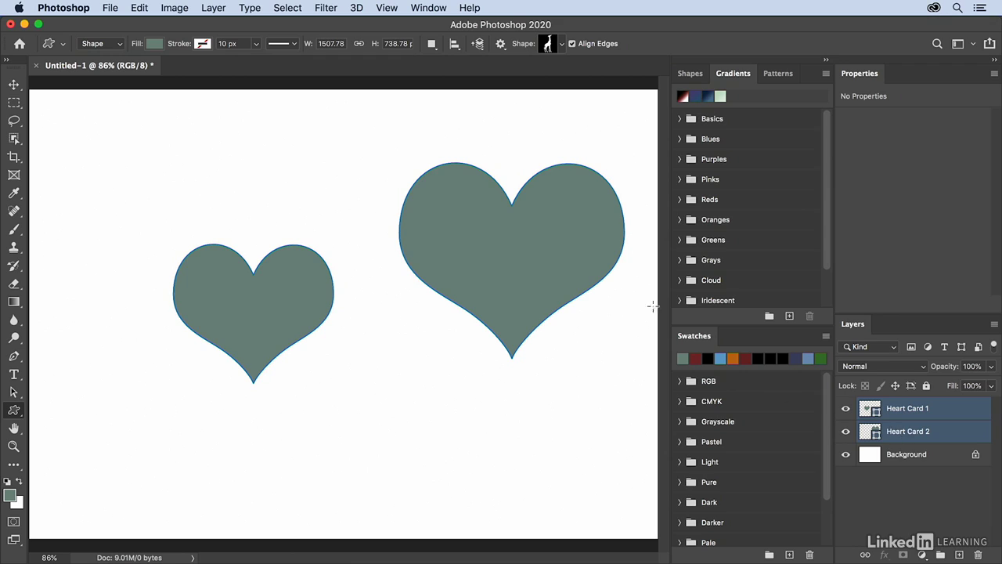
left_click(202, 45)
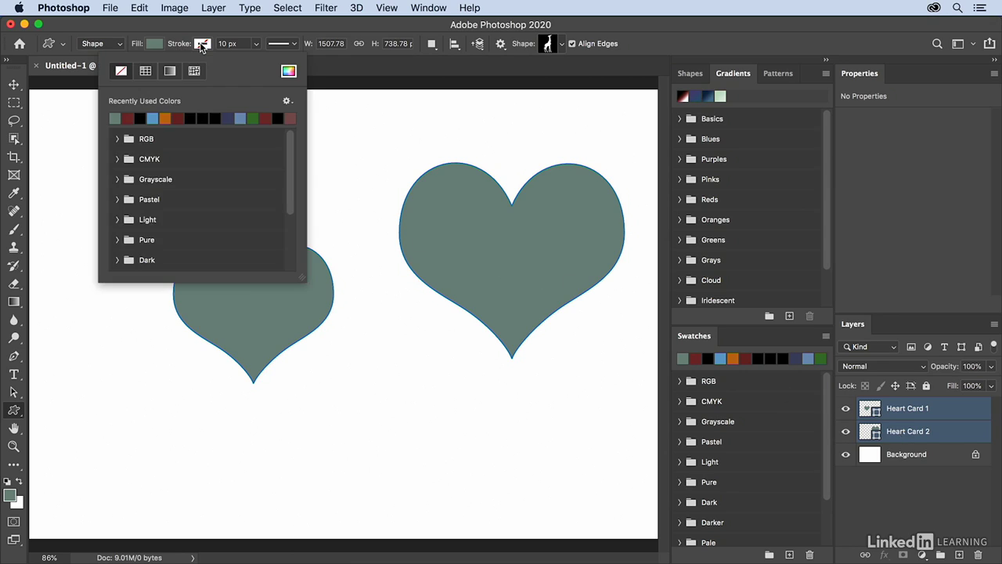
left_click(166, 118)
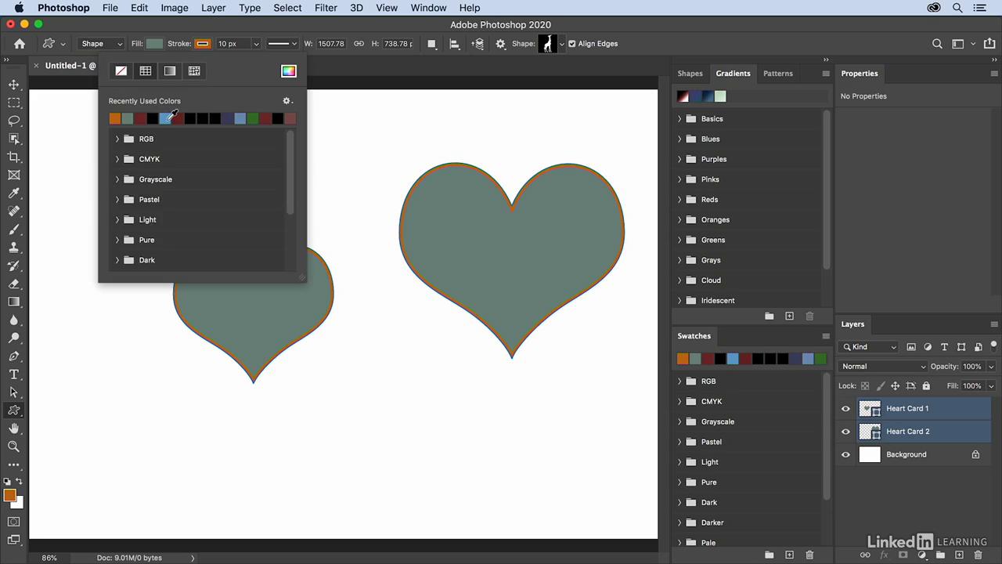
left_click(239, 45)
type("20")
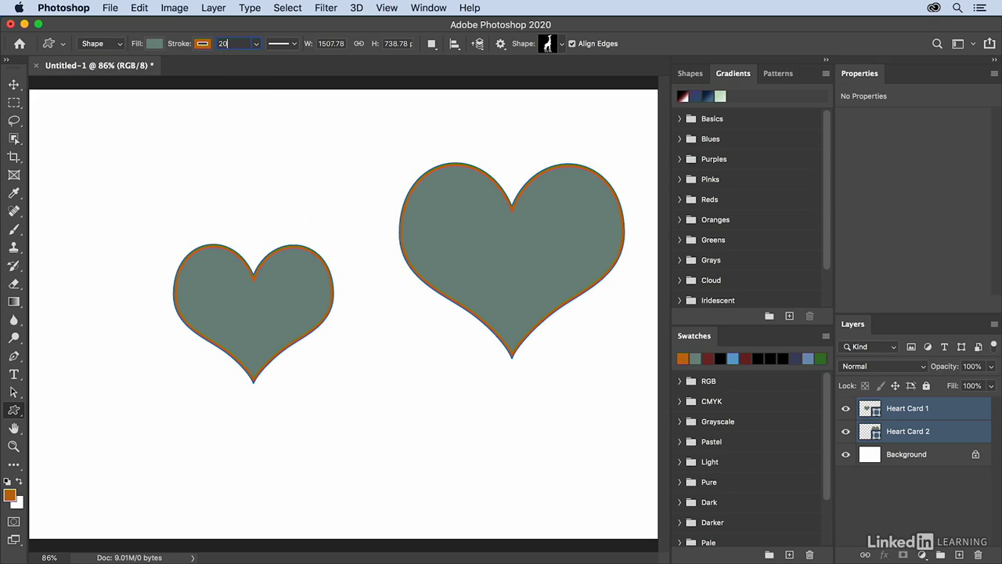
key("Return")
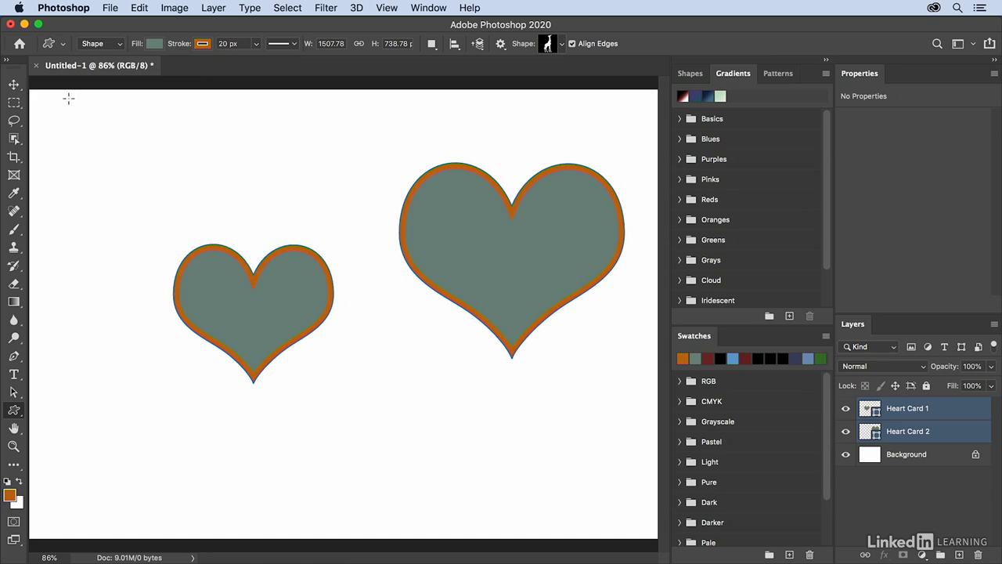
Move the smaller Heart Card 1 shape so it overlaps the left side of the larger heart.
key("v")
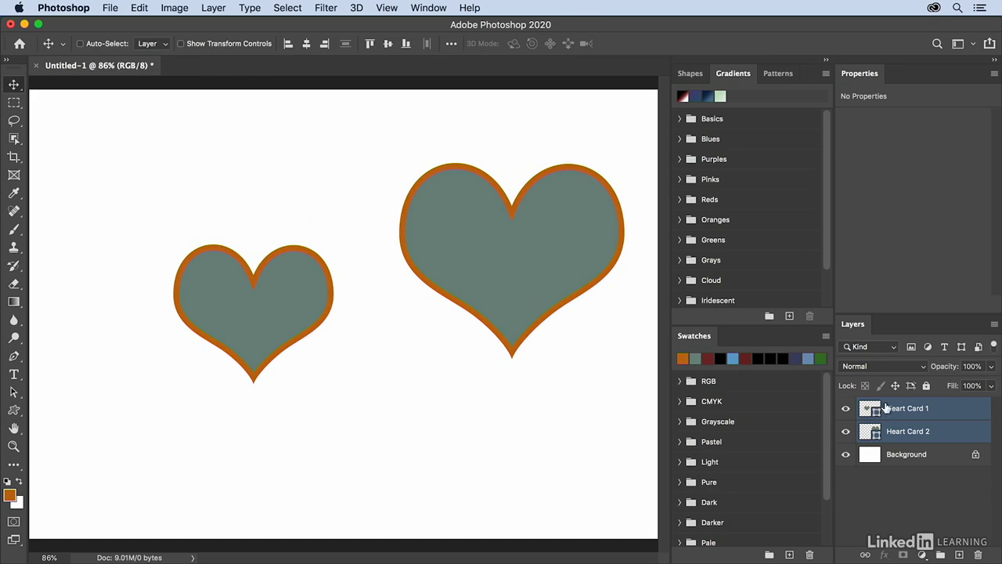
left_click(885, 408)
left_click_drag(302, 313, 433, 293)
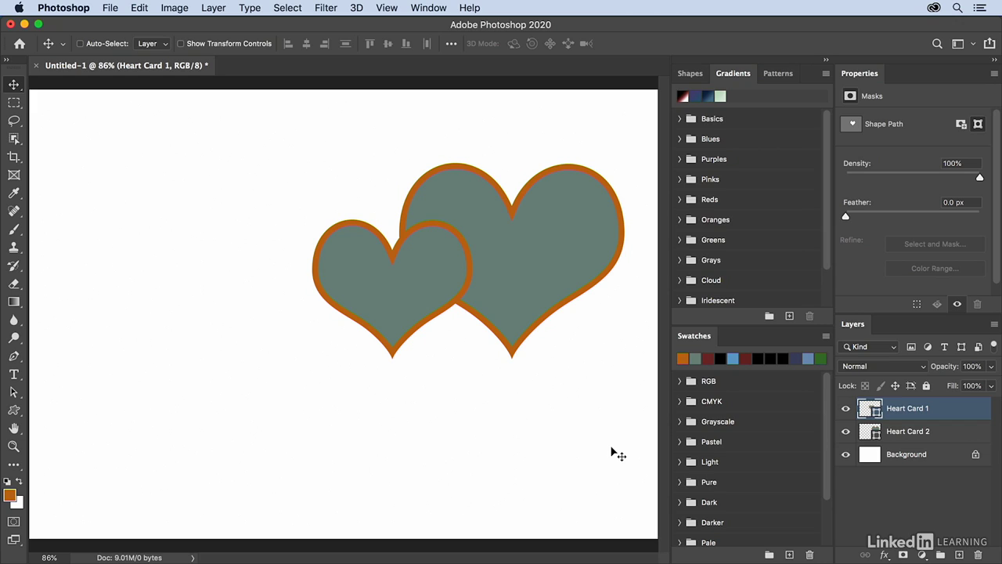
Merge the two heart shapes into a single shape layer and move it left toward the middle of the canvas.
left_click(912, 433, "shift")
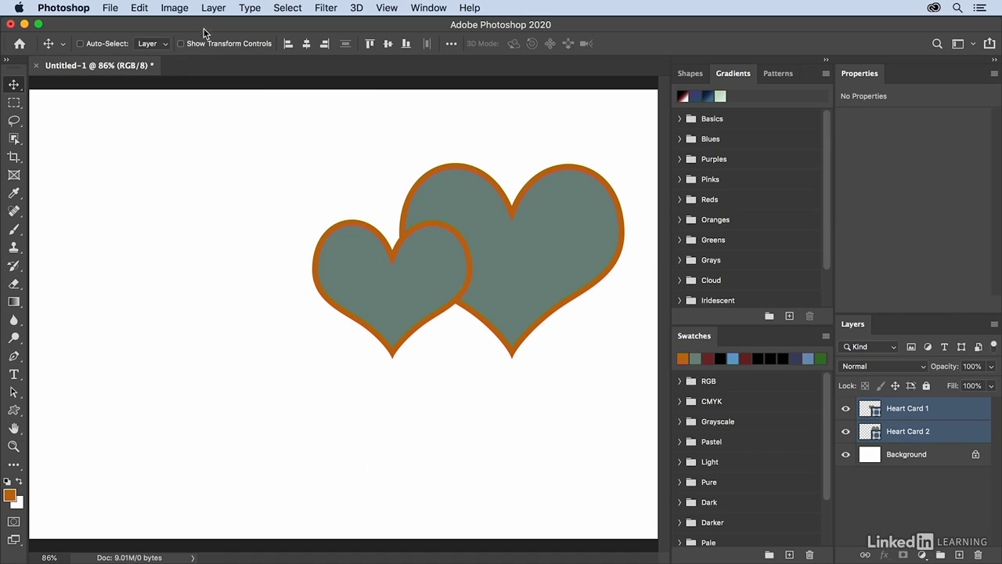
left_click(218, 11)
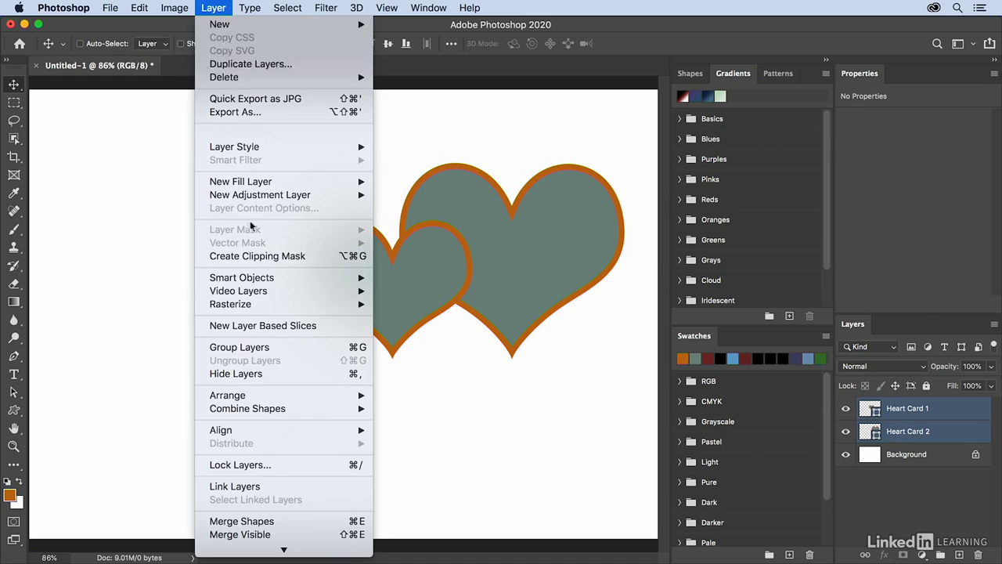
left_click(283, 523)
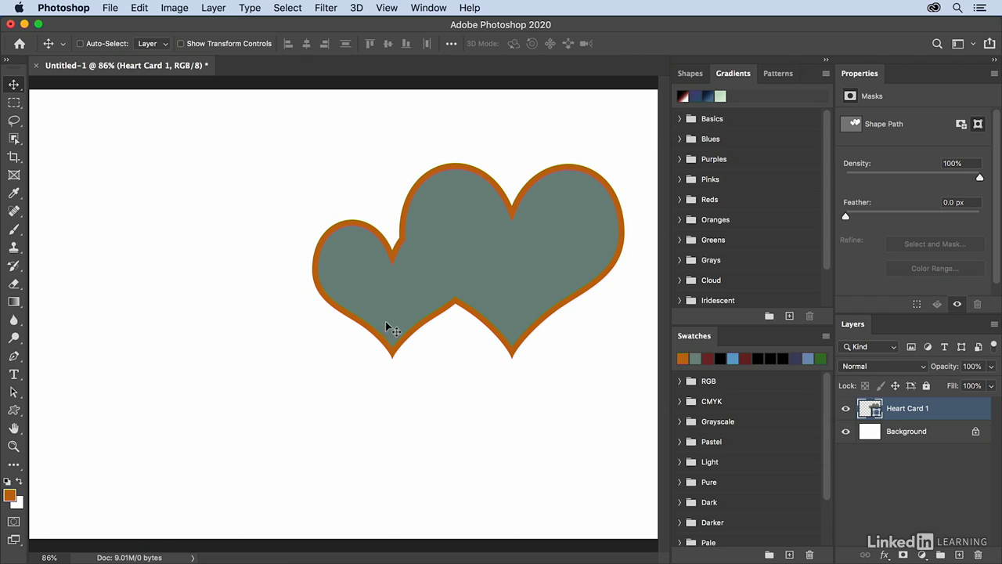
left_click_drag(364, 328, 305, 335)
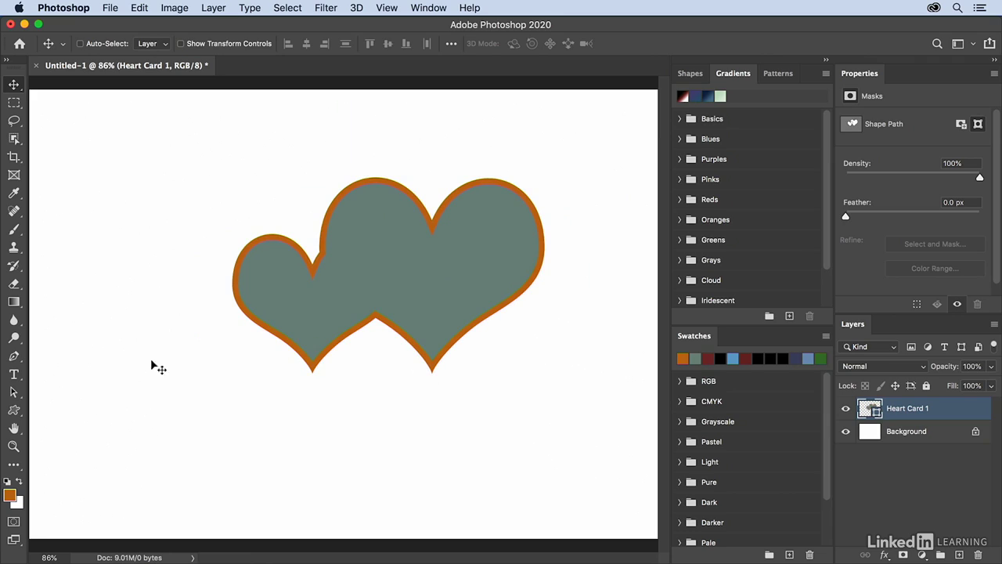
Move the smaller heart path down and to the left, clear of the larger heart, using the Path Selection Tool.
left_click(14, 392)
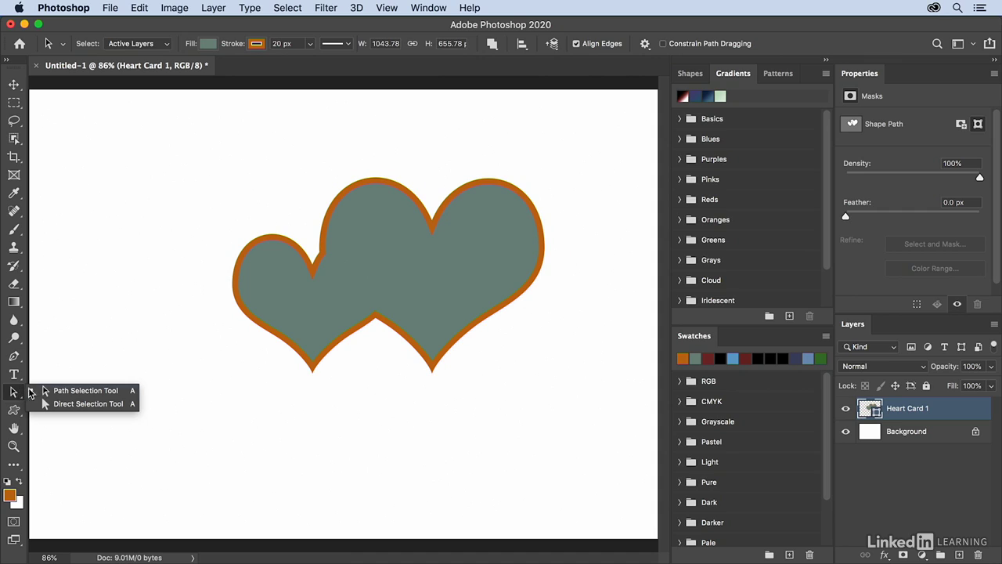
left_click(69, 393)
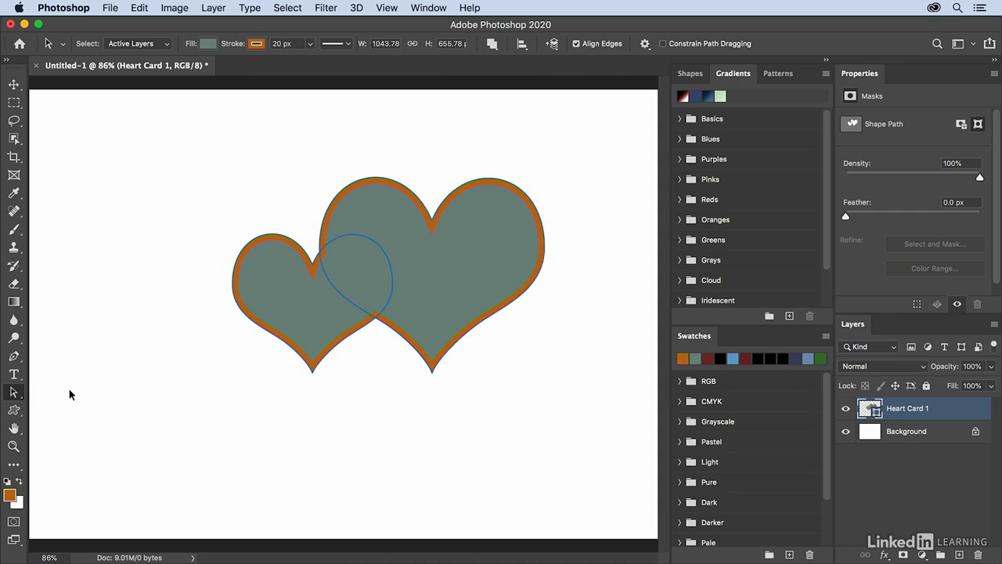
left_click(275, 338)
left_click_drag(268, 333, 175, 392)
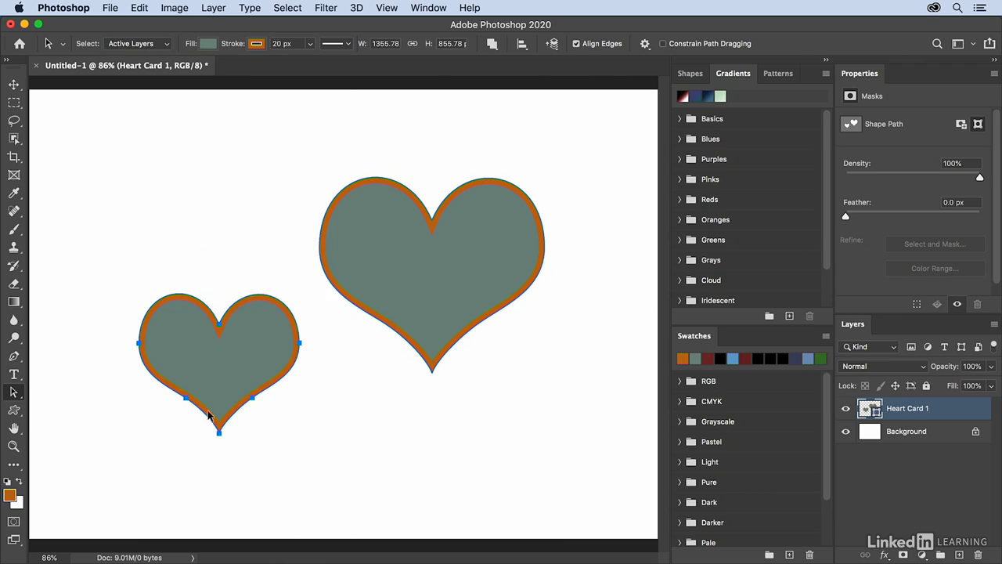
Select only the anchor point on the smaller heart's left edge with the Direct Selection Tool.
left_click(16, 396)
left_click(70, 405)
left_click(138, 343)
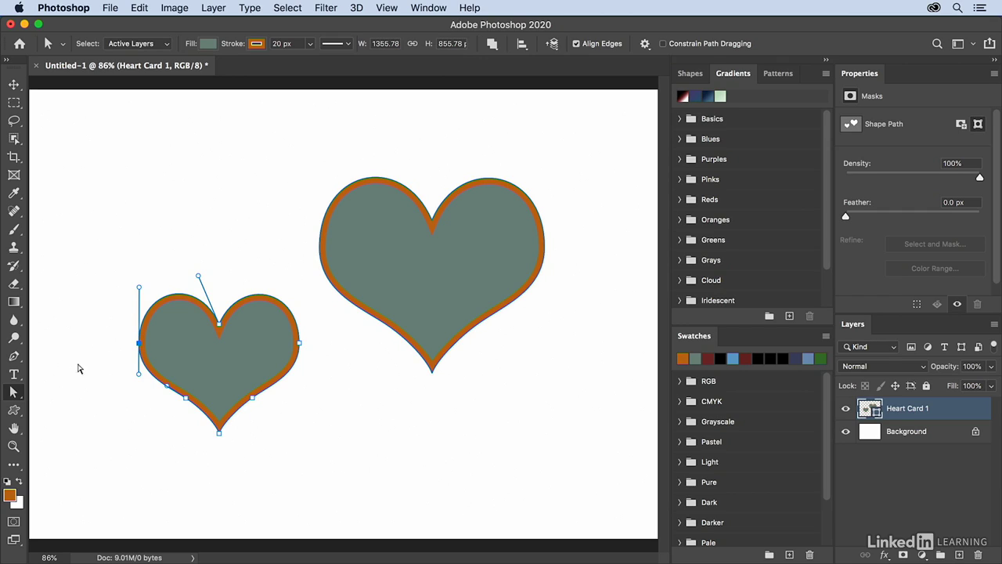
Select the whole smaller heart path and move it back over the lower left part of the larger heart.
left_click(14, 392)
left_click(53, 391)
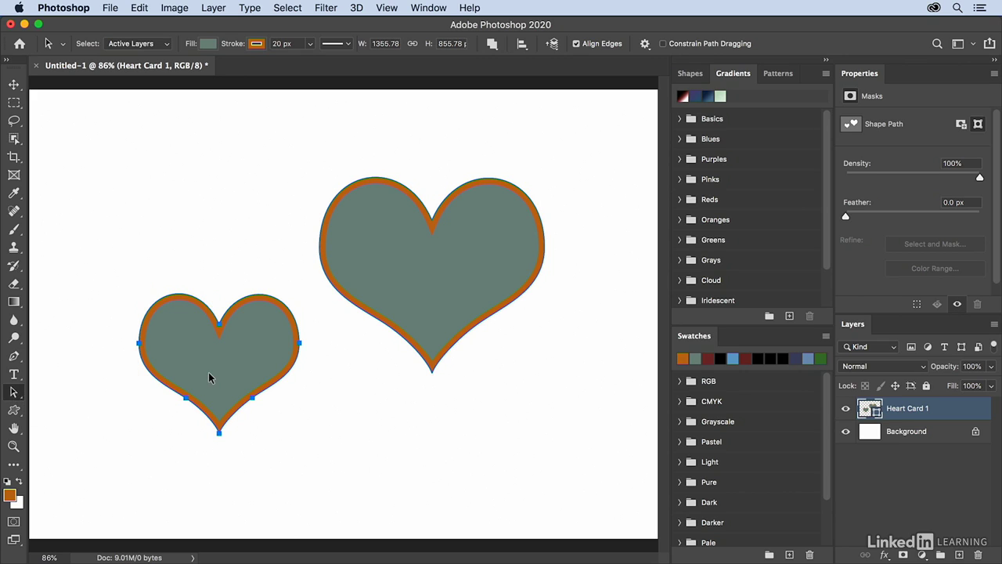
left_click_drag(209, 377, 355, 322)
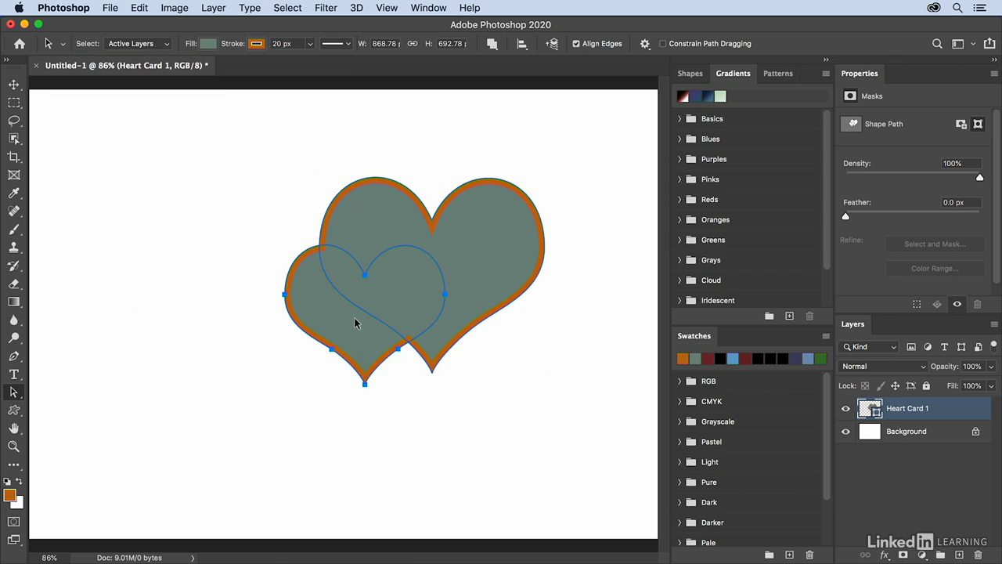
Select both heart paths and try the Subtract Front Shape operation on them.
left_click(526, 259, "shift")
left_click(494, 45)
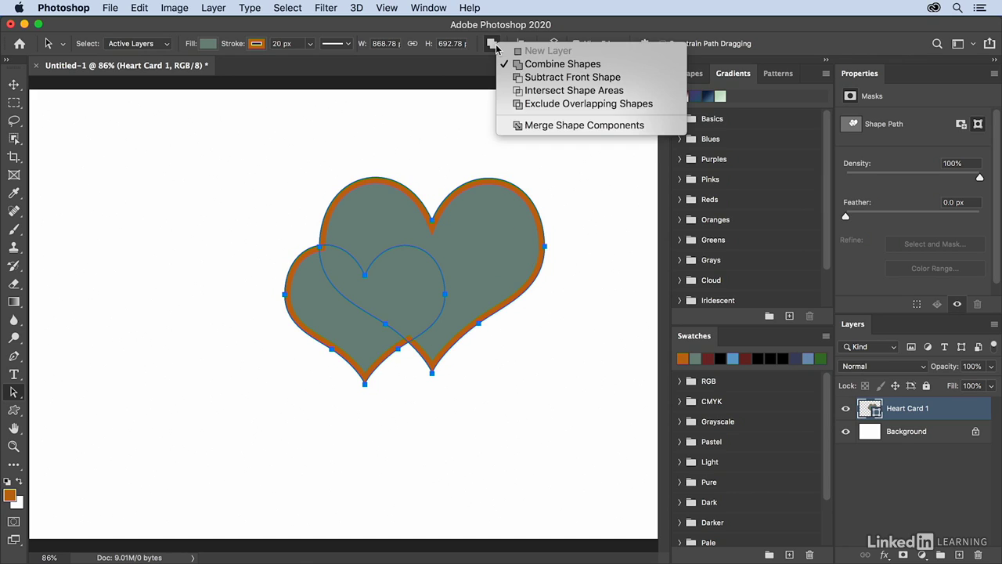
left_click(546, 77)
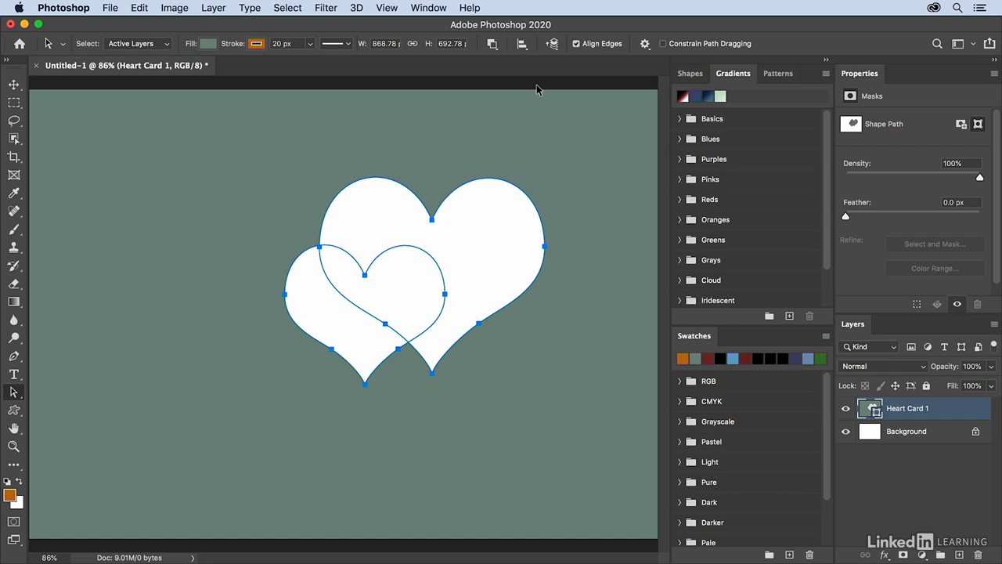
Try Intersect Shape Areas on both heart paths and switch them to Exclude Overlapping Shapes.
left_click(492, 44)
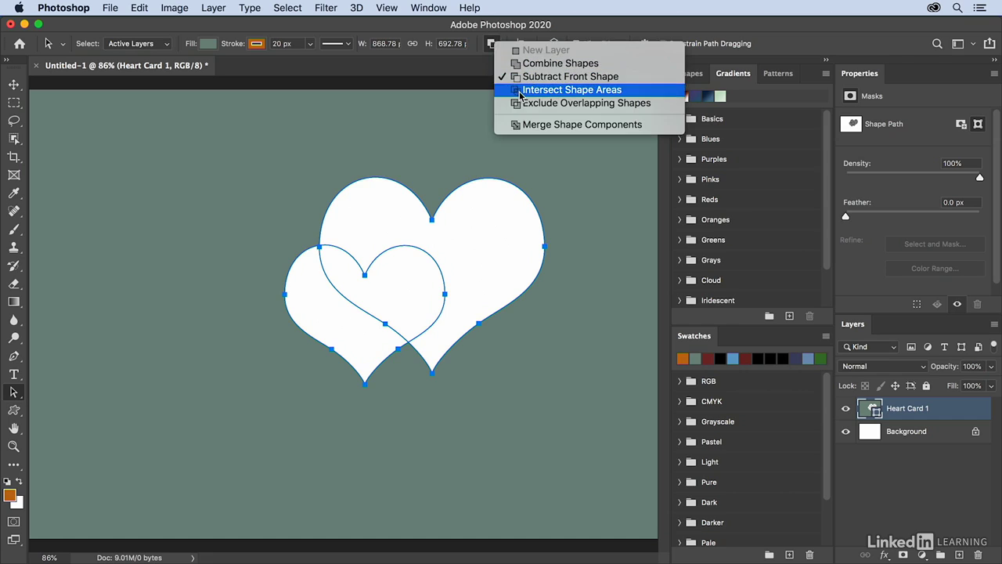
left_click(519, 91)
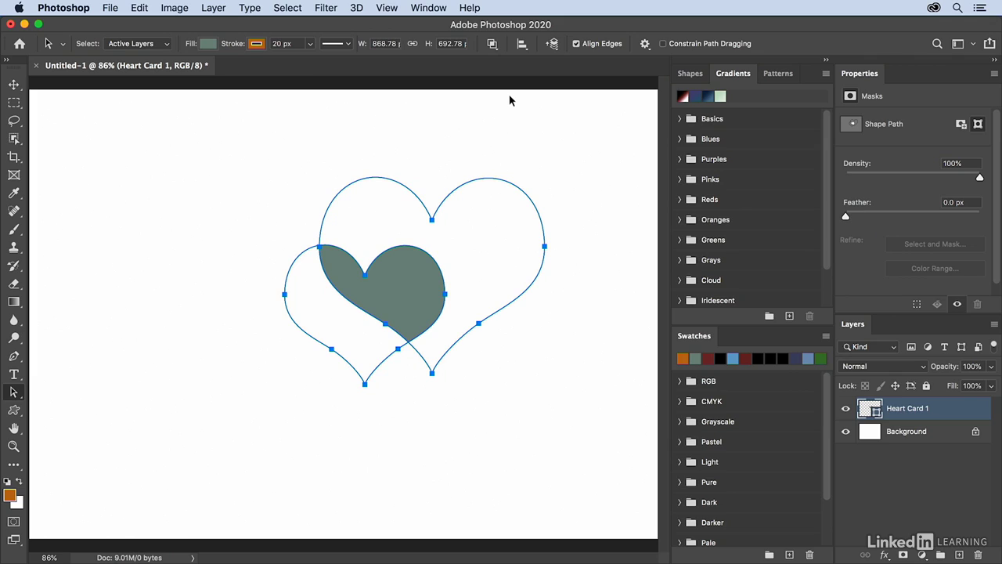
left_click(522, 43)
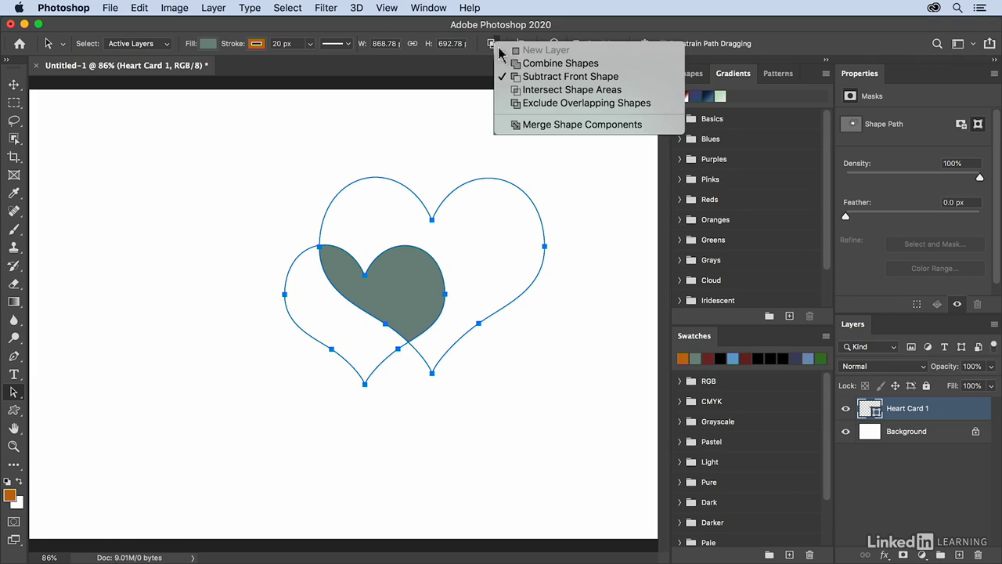
left_click(555, 102)
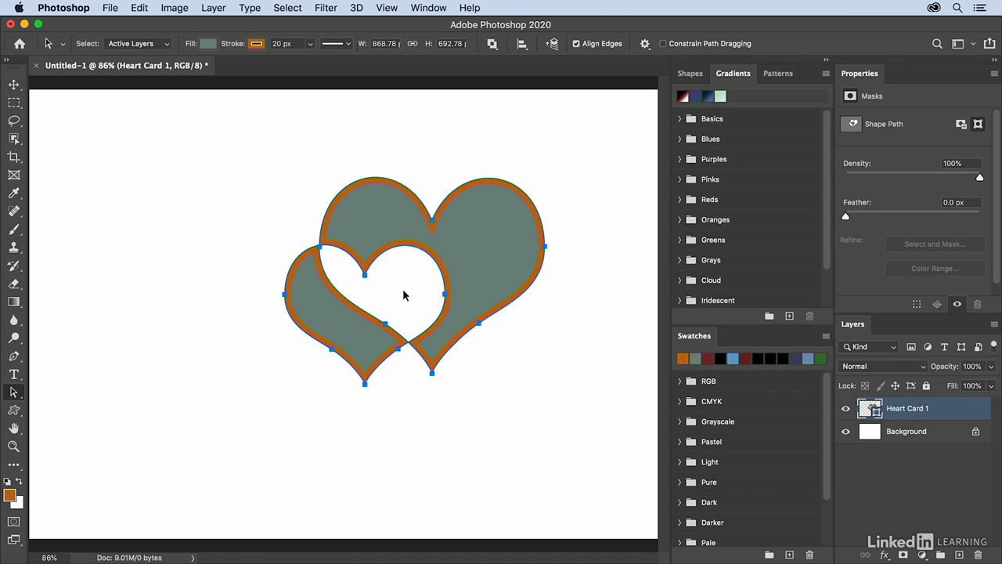
Apply Subtract Front Shape to the smaller heart only and move it to the center of the larger heart.
left_click(393, 376)
left_click(383, 351)
left_click(552, 44)
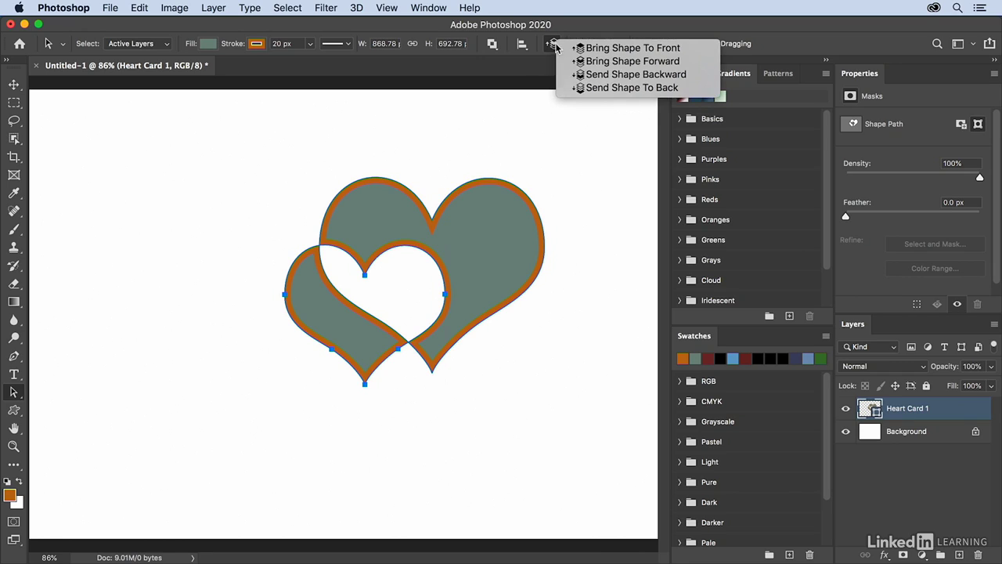
left_click(494, 49)
left_click(493, 45)
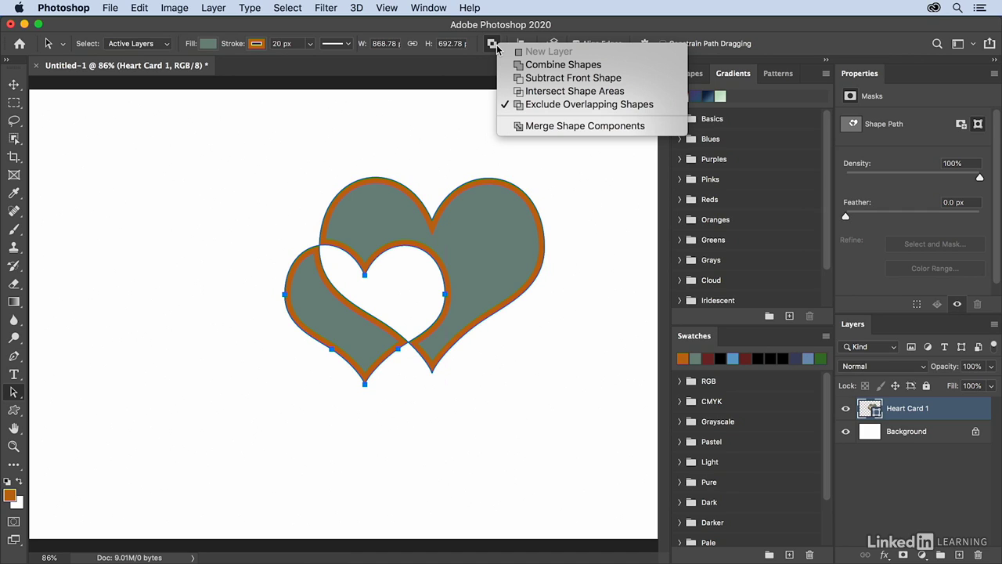
left_click(529, 78)
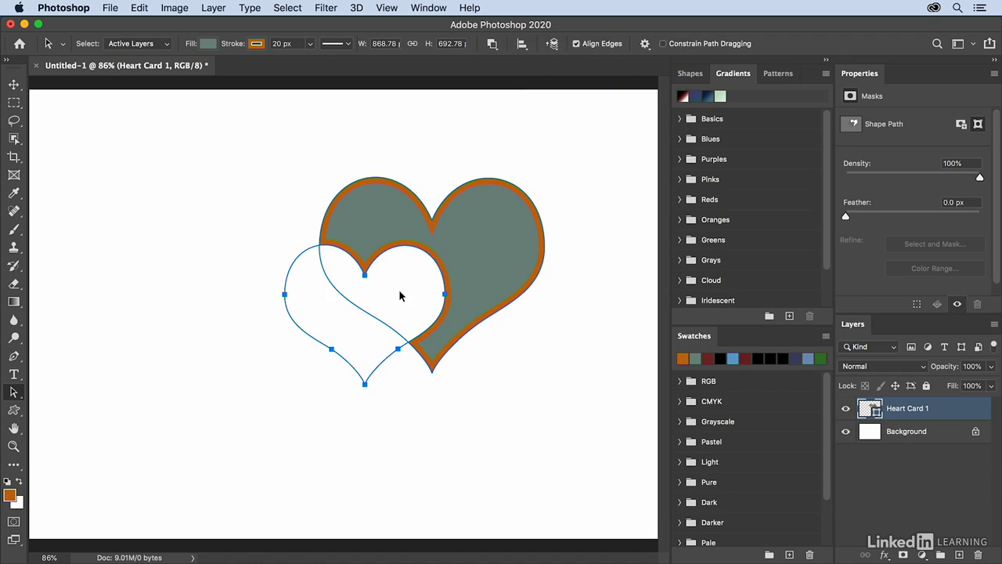
left_click_drag(399, 297, 468, 262)
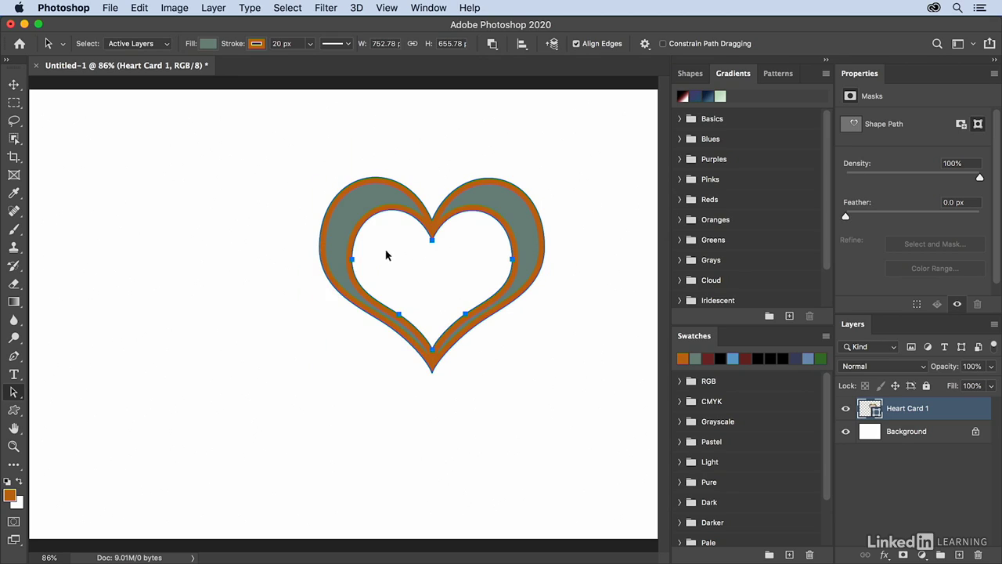
Remove the stroke from the Heart Card 1 shape.
left_click(258, 44)
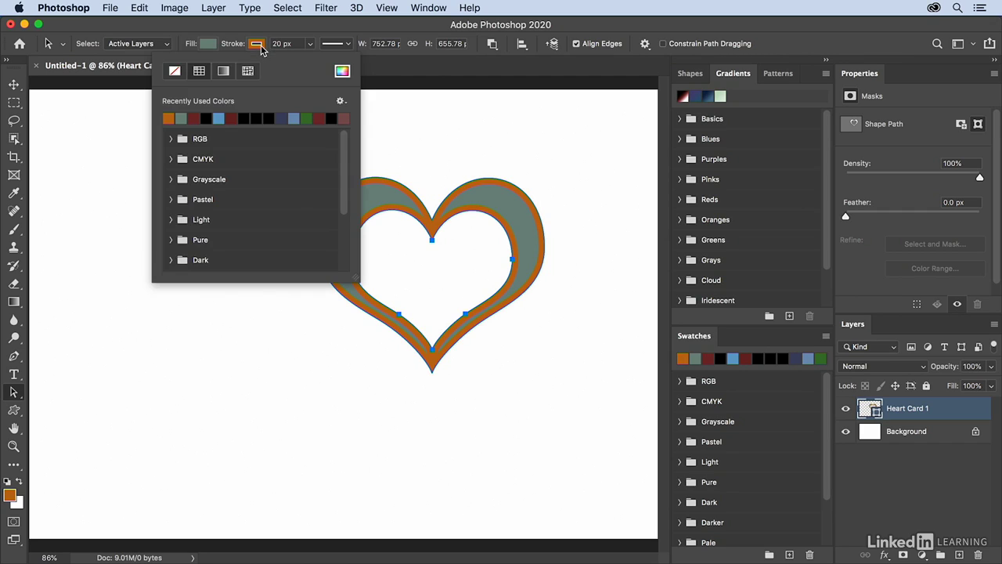
left_click(175, 71)
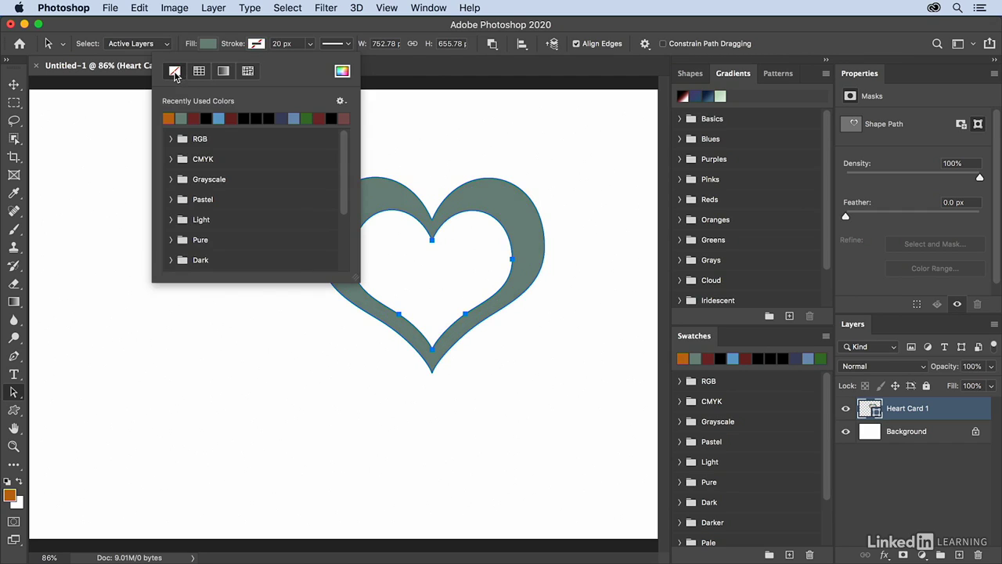
left_click(387, 111)
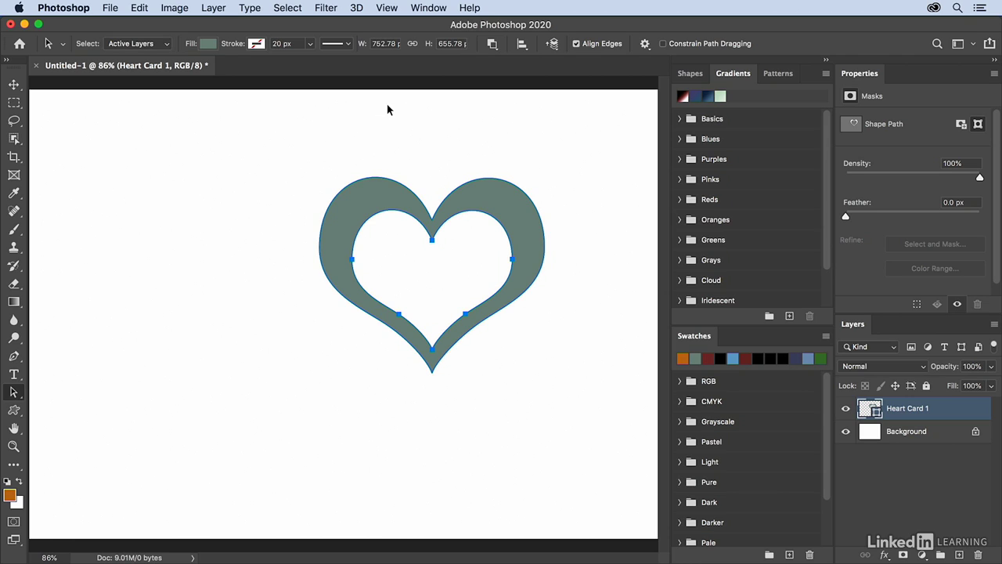
Define the hollow heart as a custom shape named "jk heart".
left_click(129, 9)
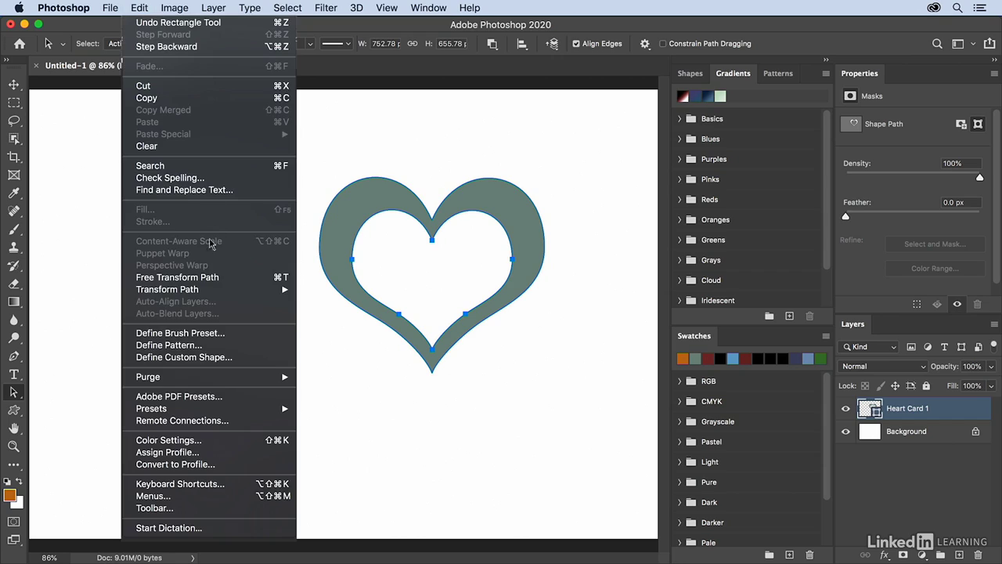
left_click(200, 358)
type("jk heart")
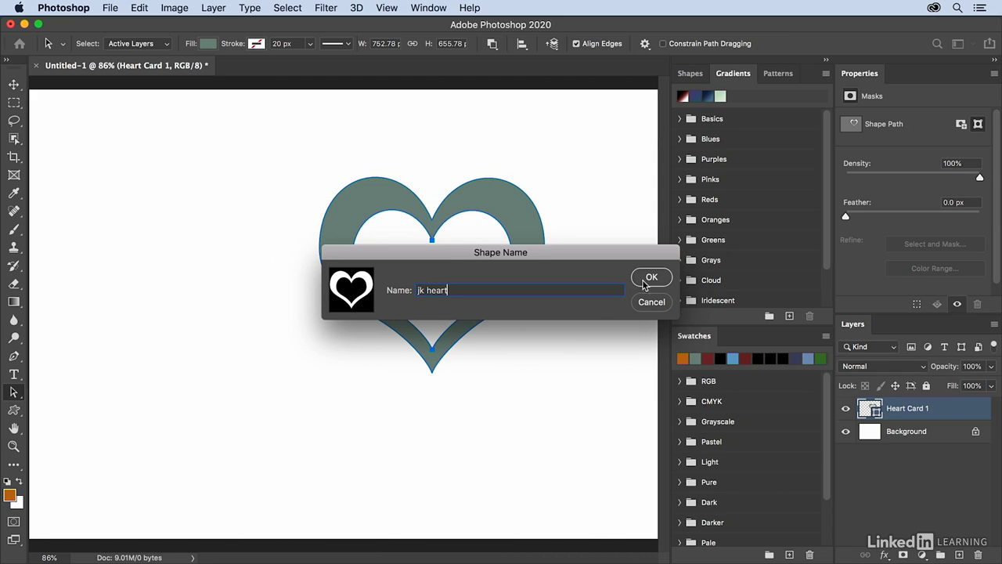
left_click(649, 277)
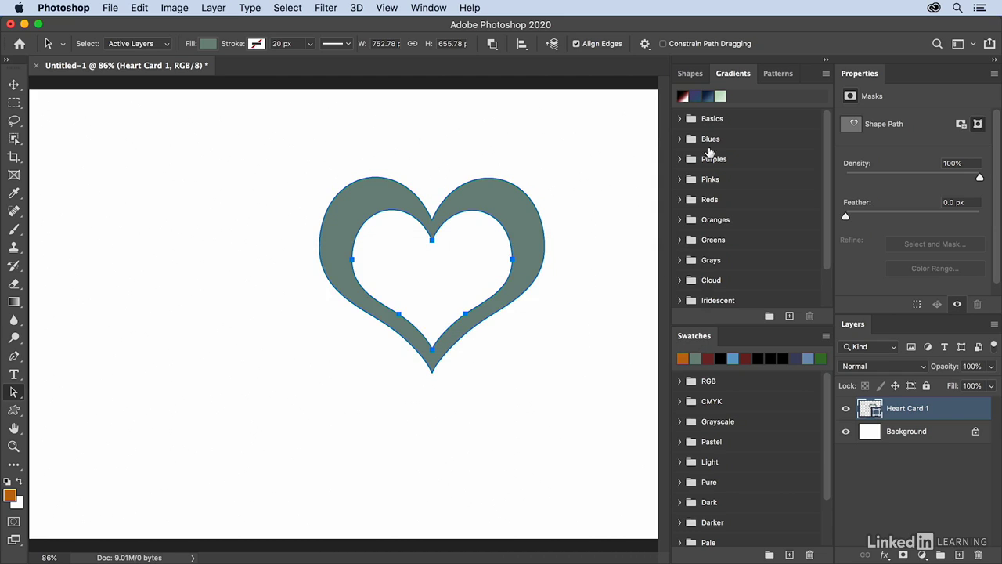
Select the custom hollow heart at the end of the shape presets and create a preset group named "jk shapes".
left_click(696, 77)
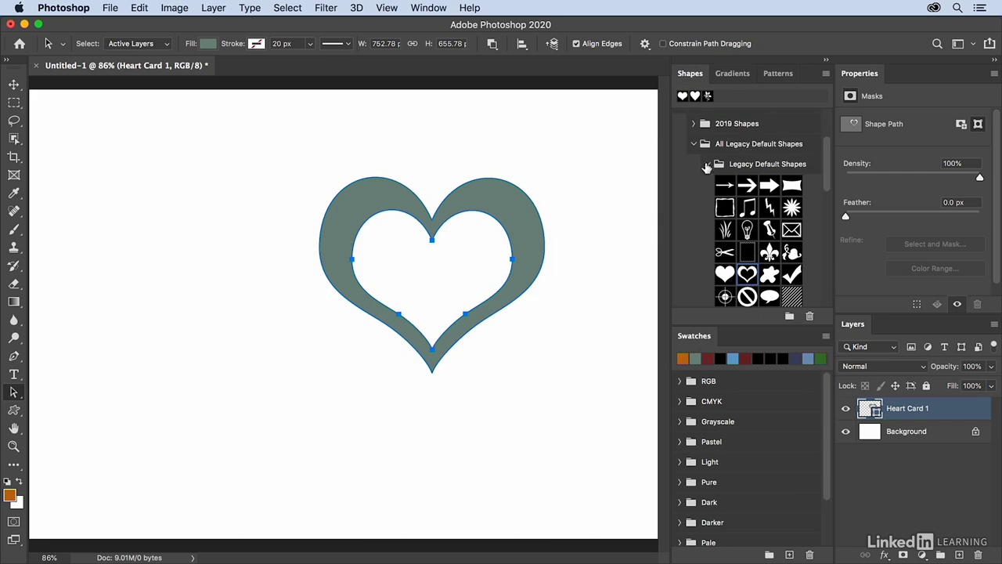
scroll(709, 188, "up", 2)
scroll(710, 218, "down", 4)
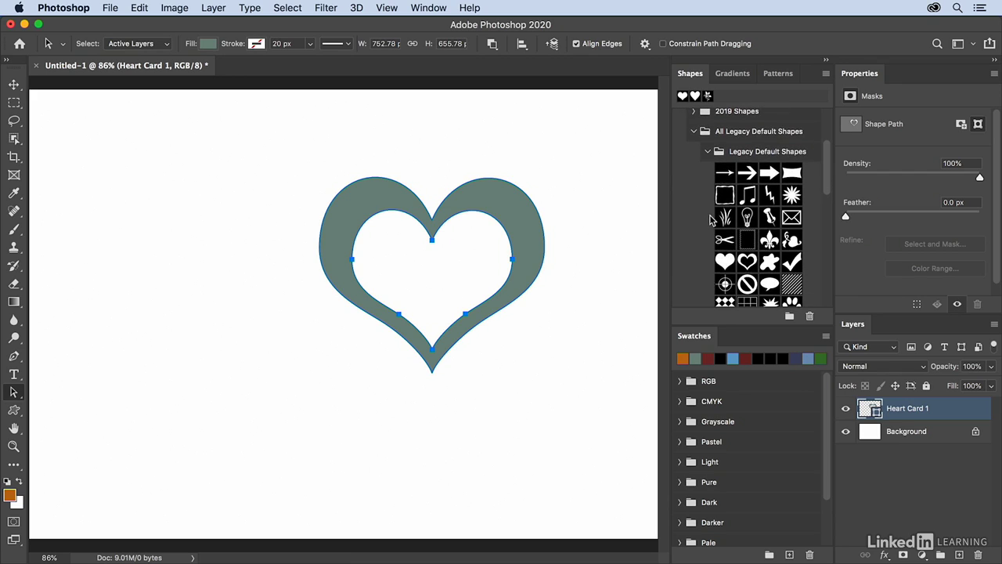
scroll(711, 219, "down", 6)
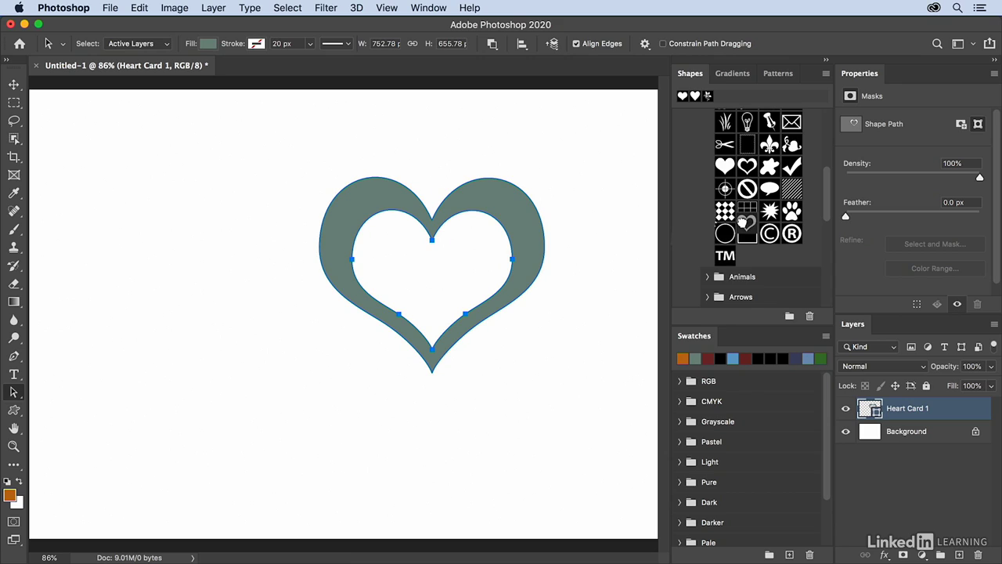
left_click_drag(742, 223, 680, 307)
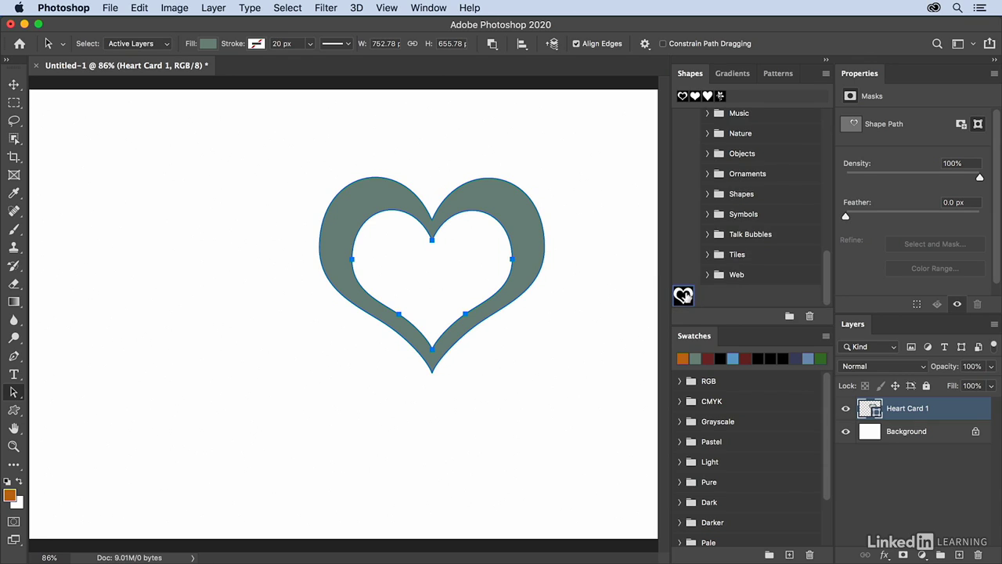
left_click(789, 315)
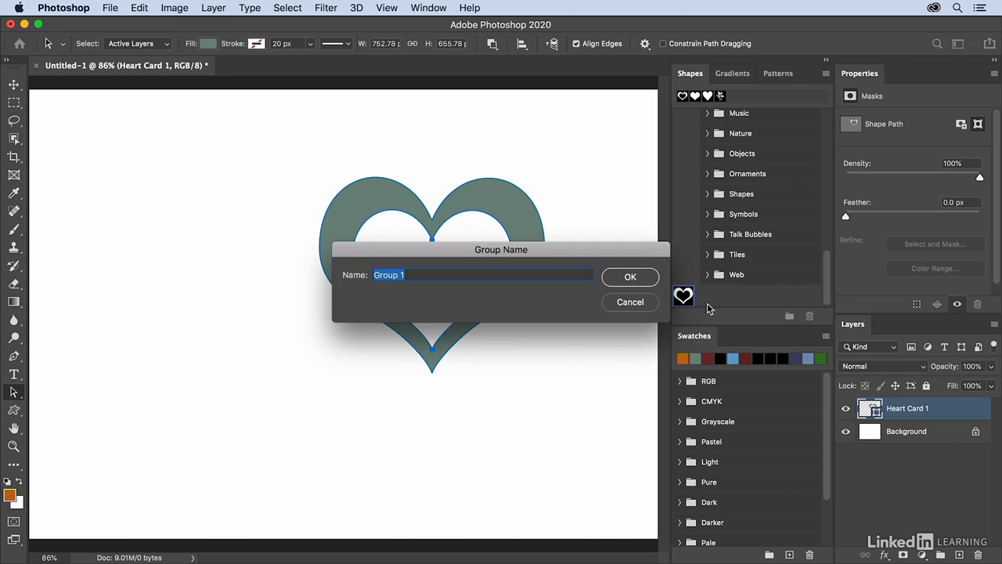
type("jk shapes")
key("Return")
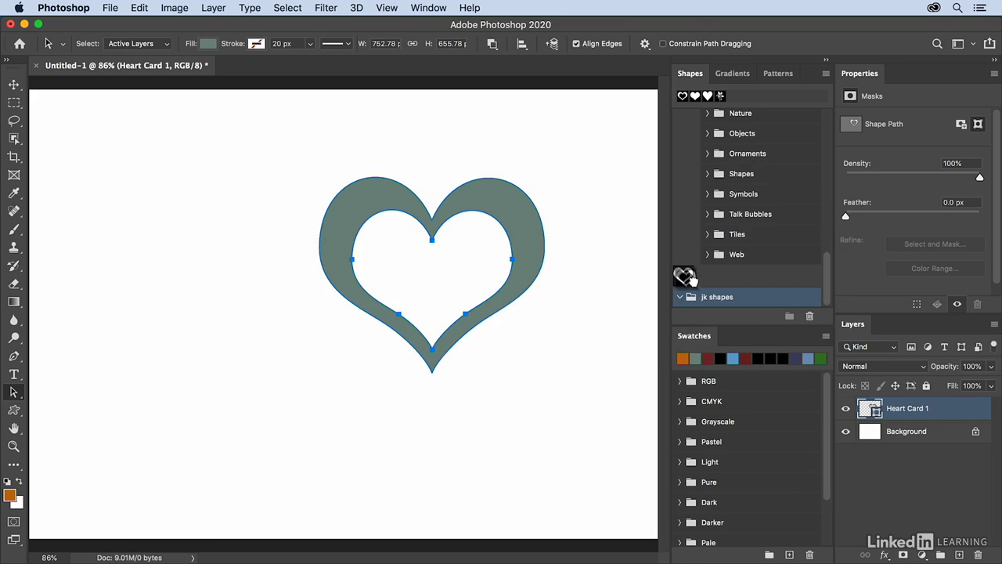